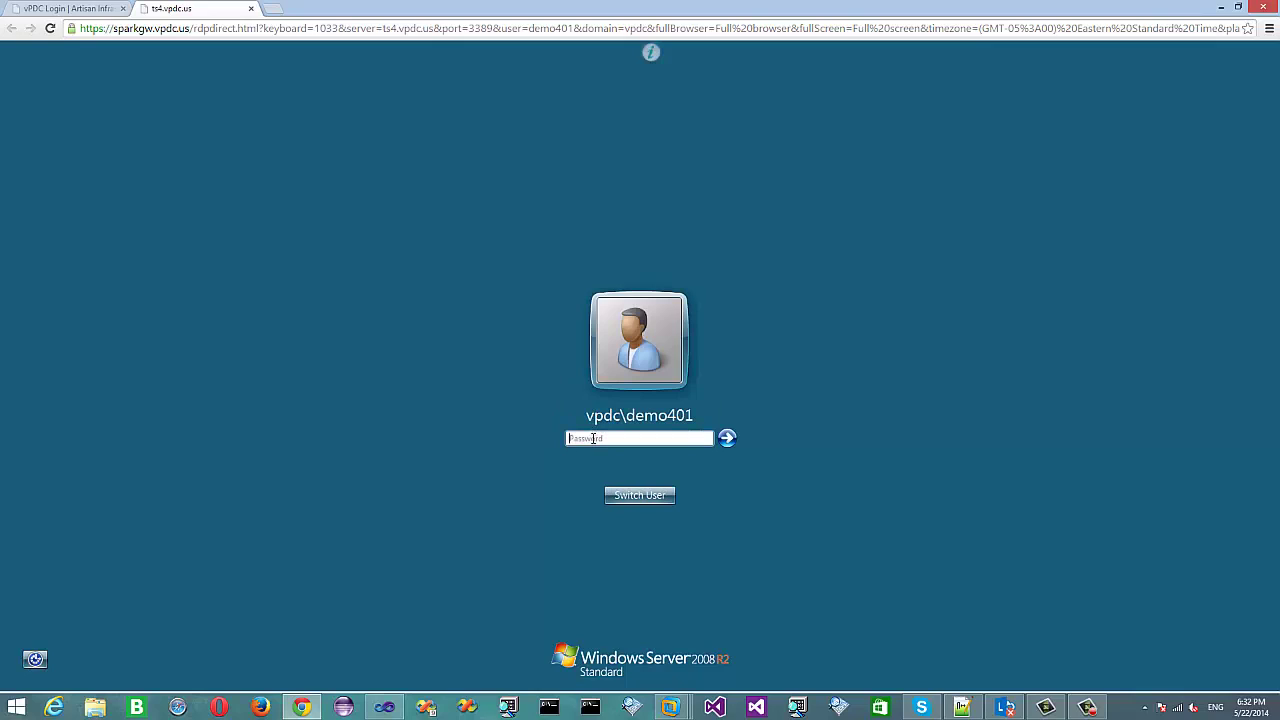
Enter the demo account's password in Remote Desktop Web Access and sign in.
click(593, 438)
text(••••••••)
click(727, 438)
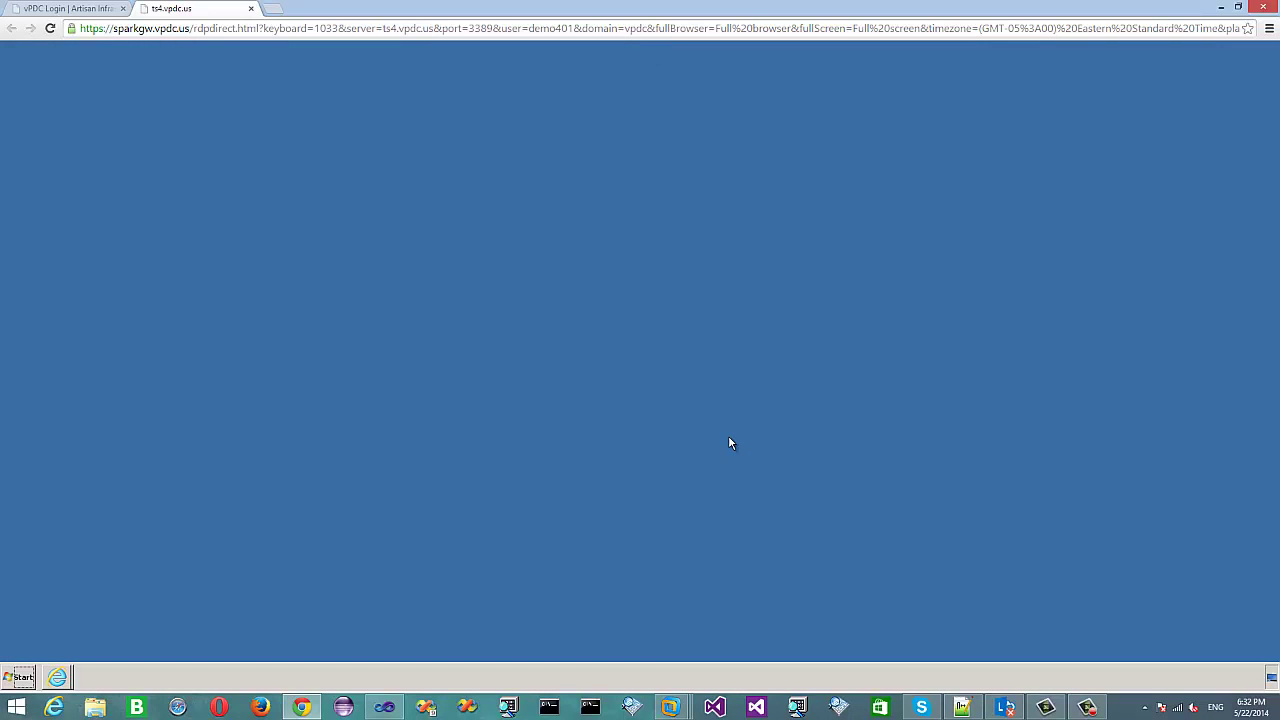
Launch the vSphere Web Client from the Start menu's All Programs and maximize its window.
click(26, 677)
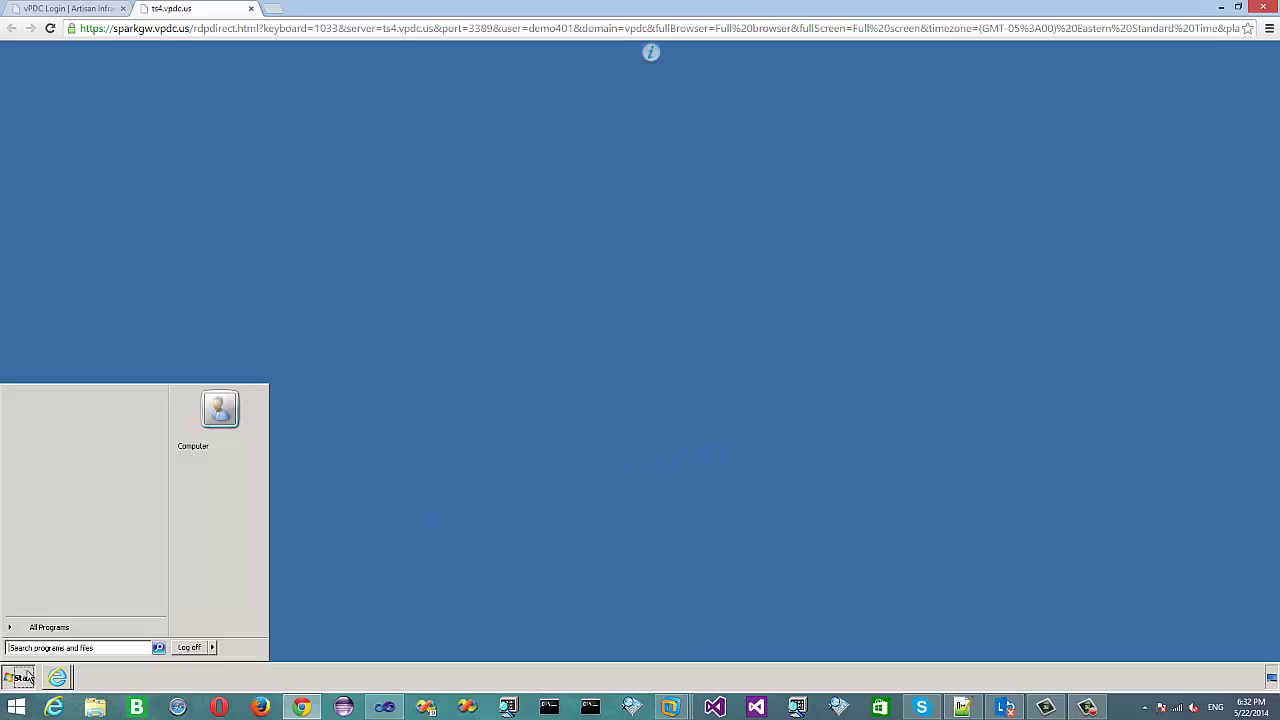
click(40, 627)
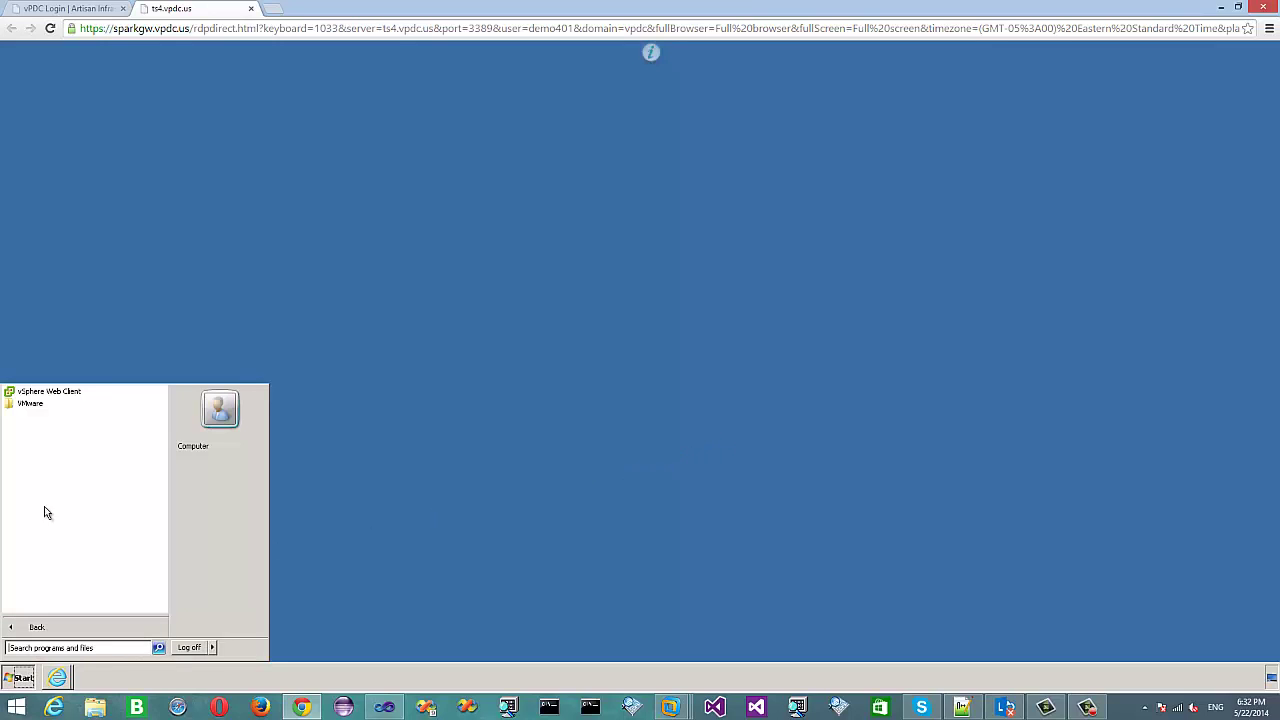
click(45, 390)
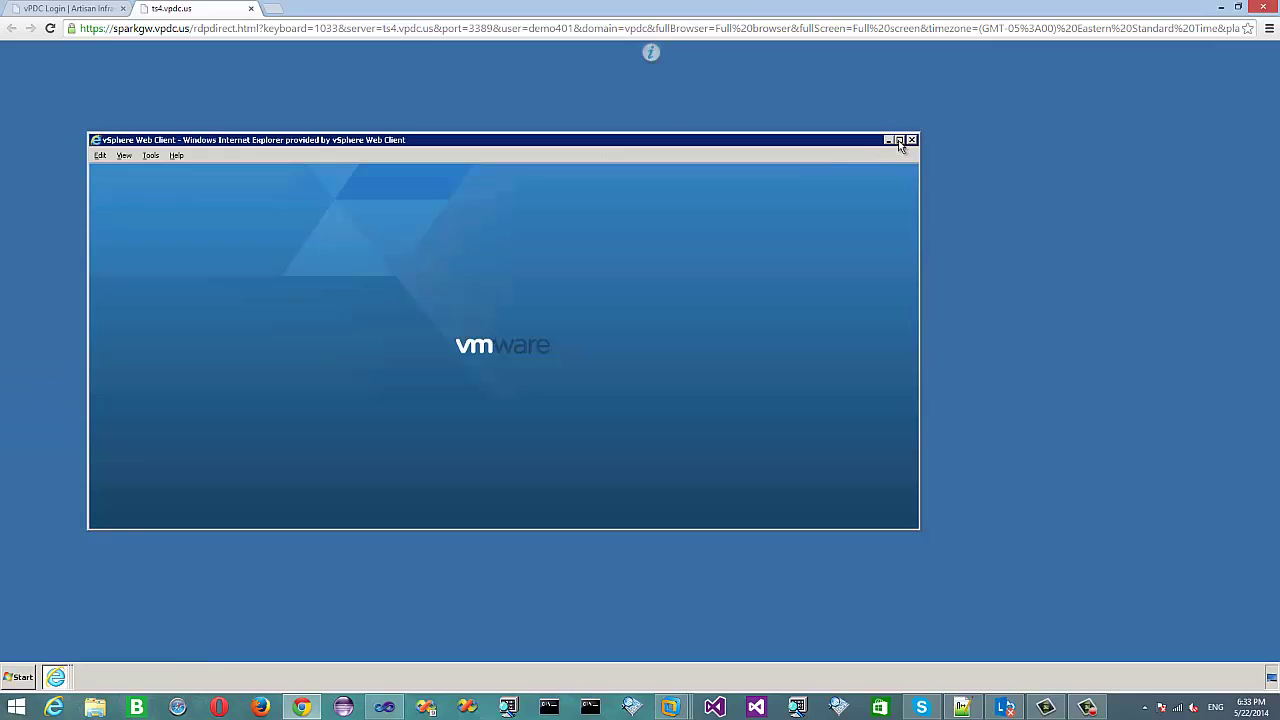
click(899, 140)
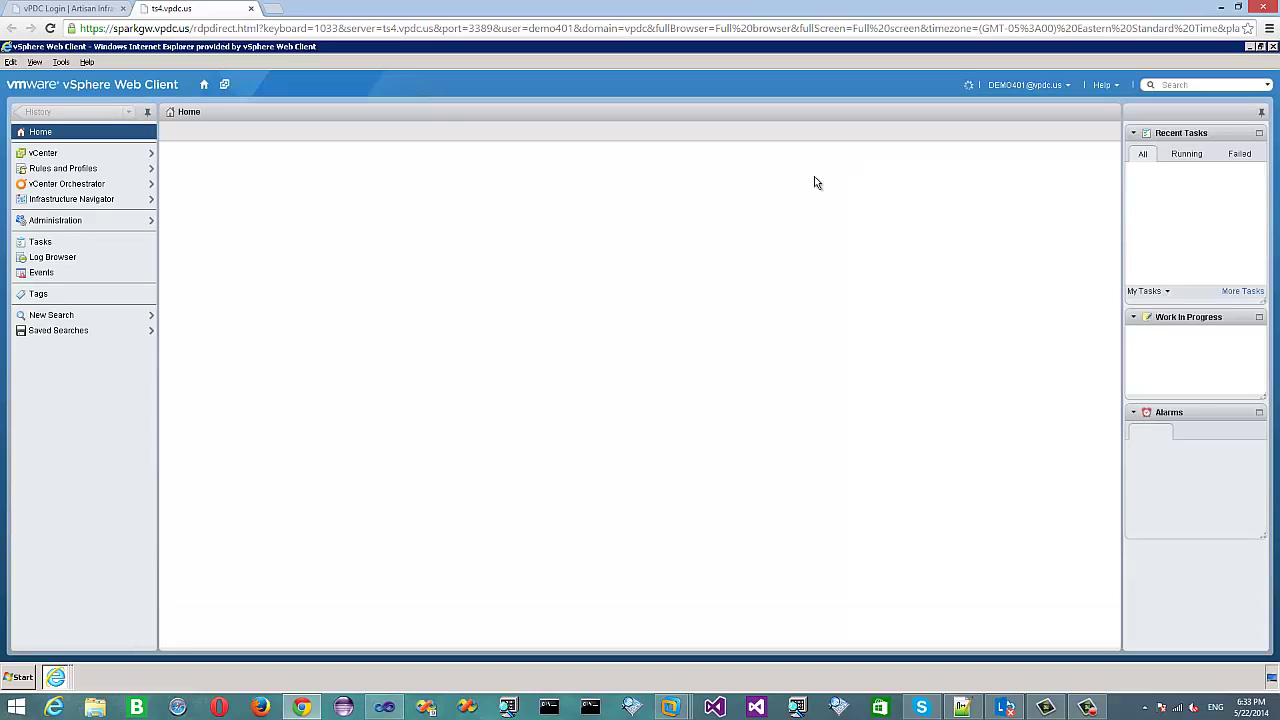
In vCenter's VMs and Templates, expand Austin-AU000A and PART9004DEMO4 and select the DEMO4-Gladinet VM.
click(148, 156)
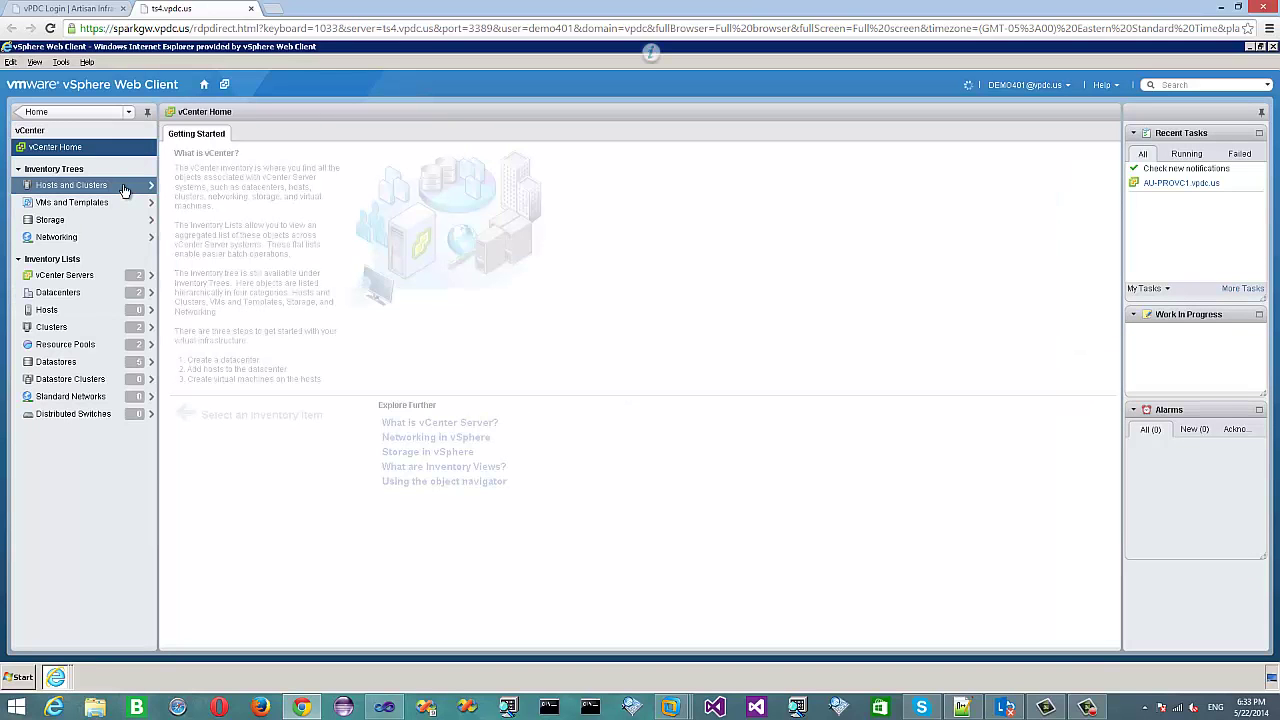
click(118, 203)
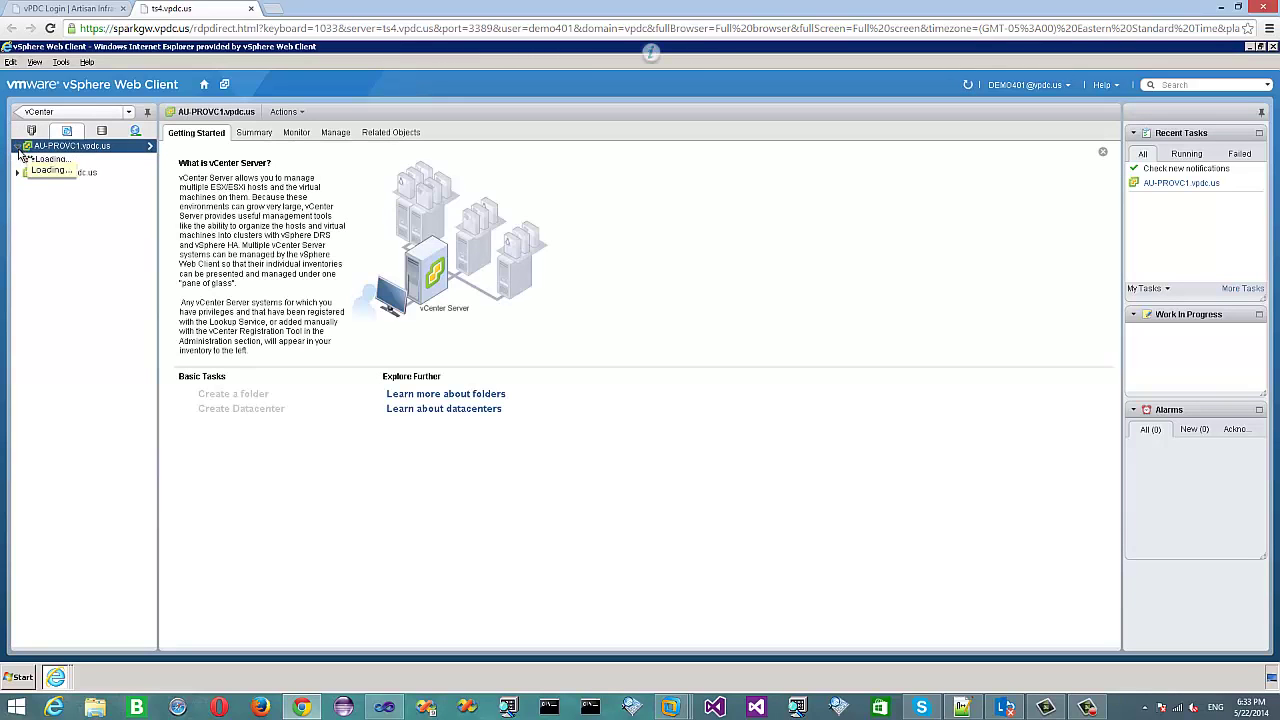
click(29, 160)
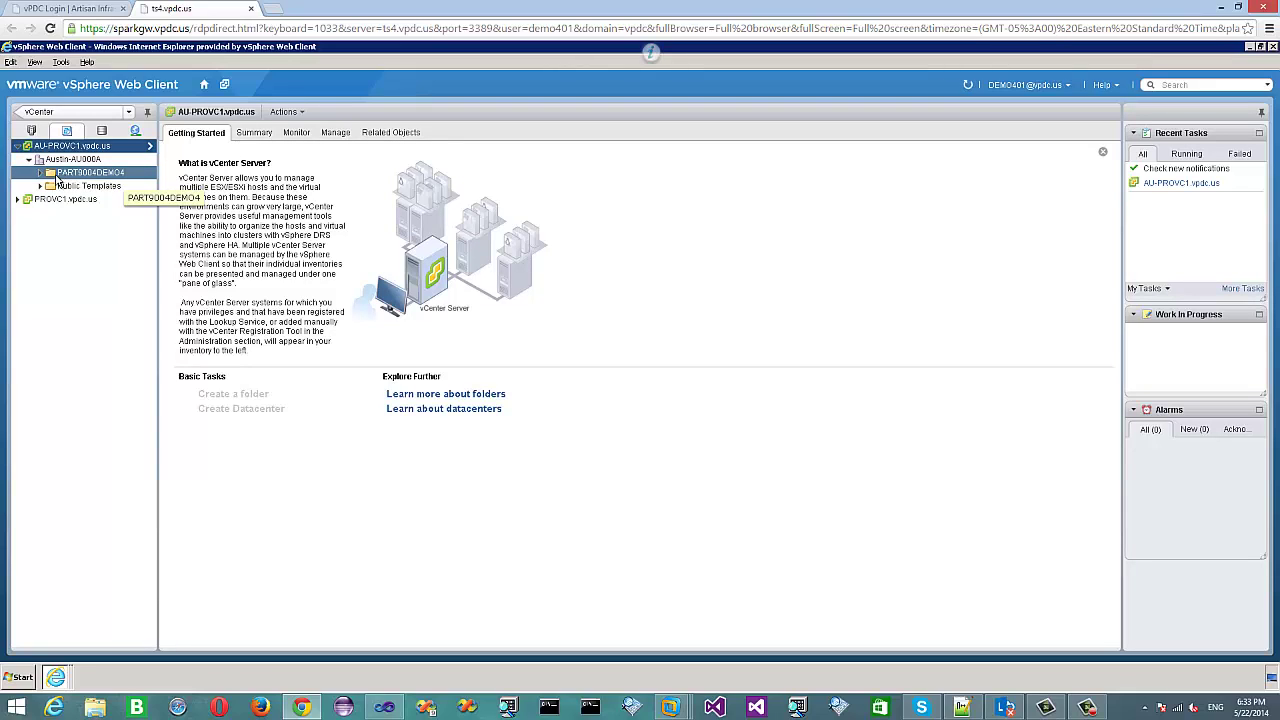
click(40, 173)
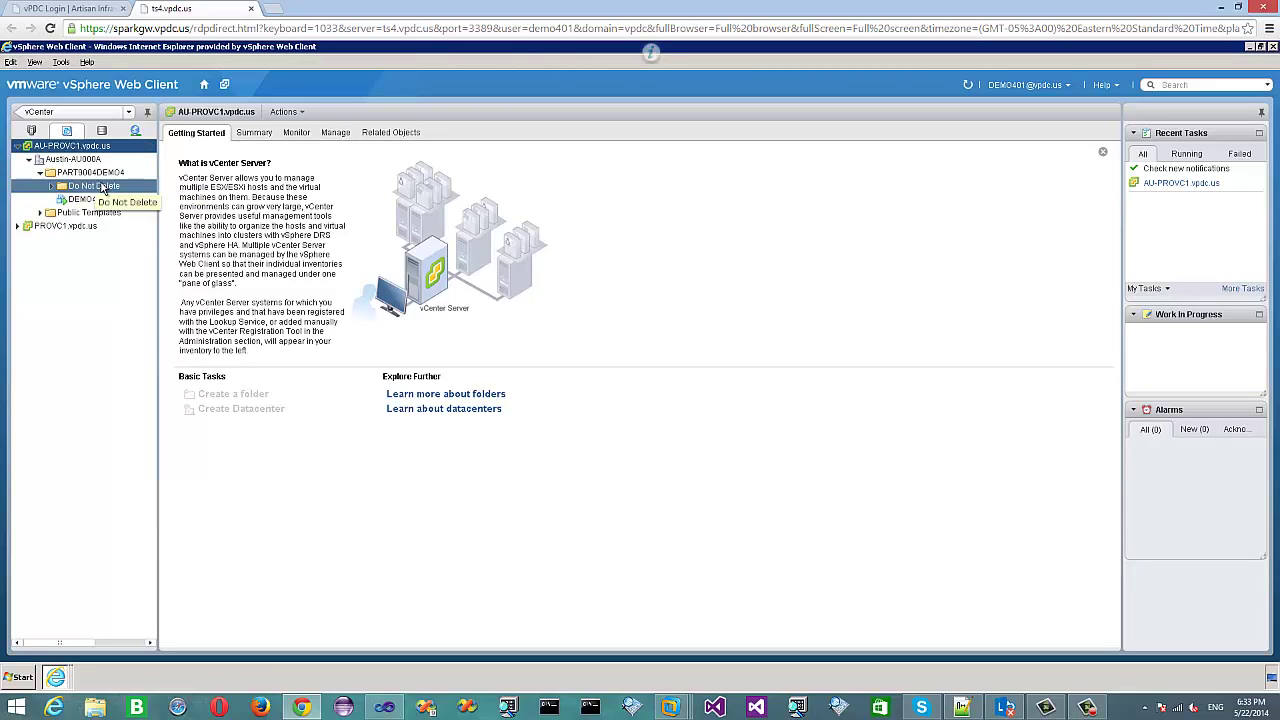
click(110, 200)
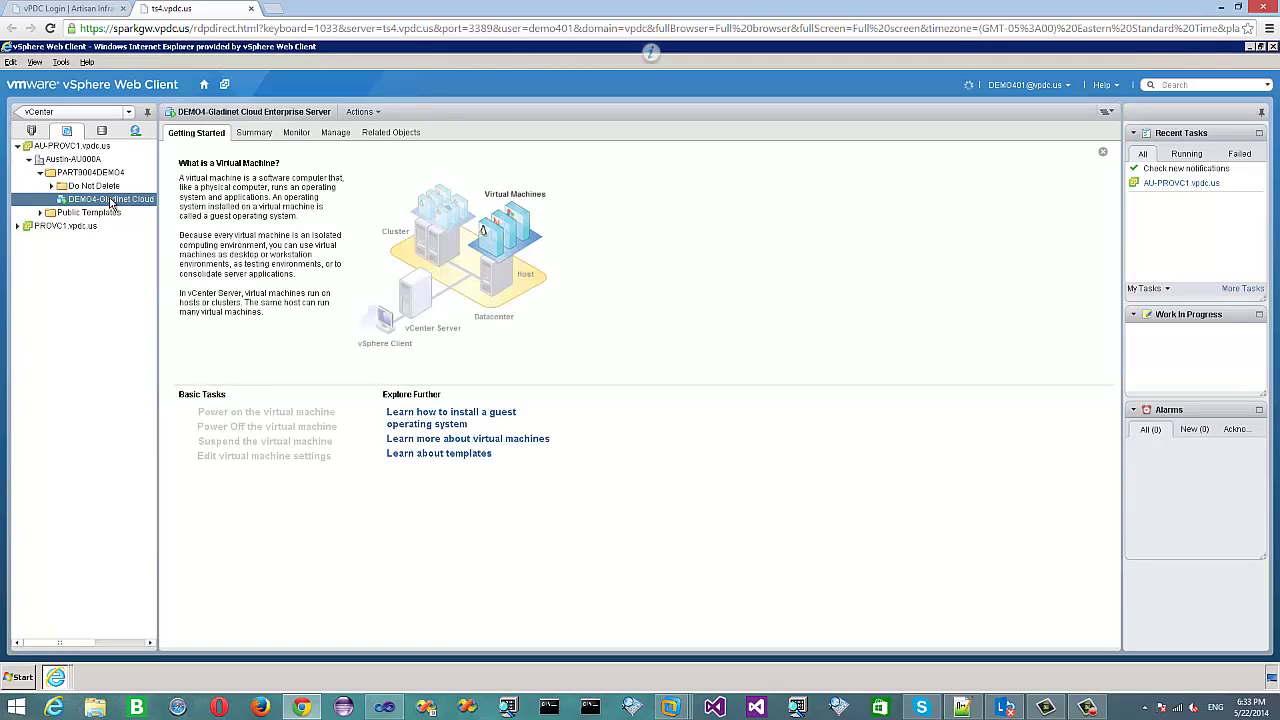
Choose Open Console from the virtual machine's Actions menu.
click(372, 113)
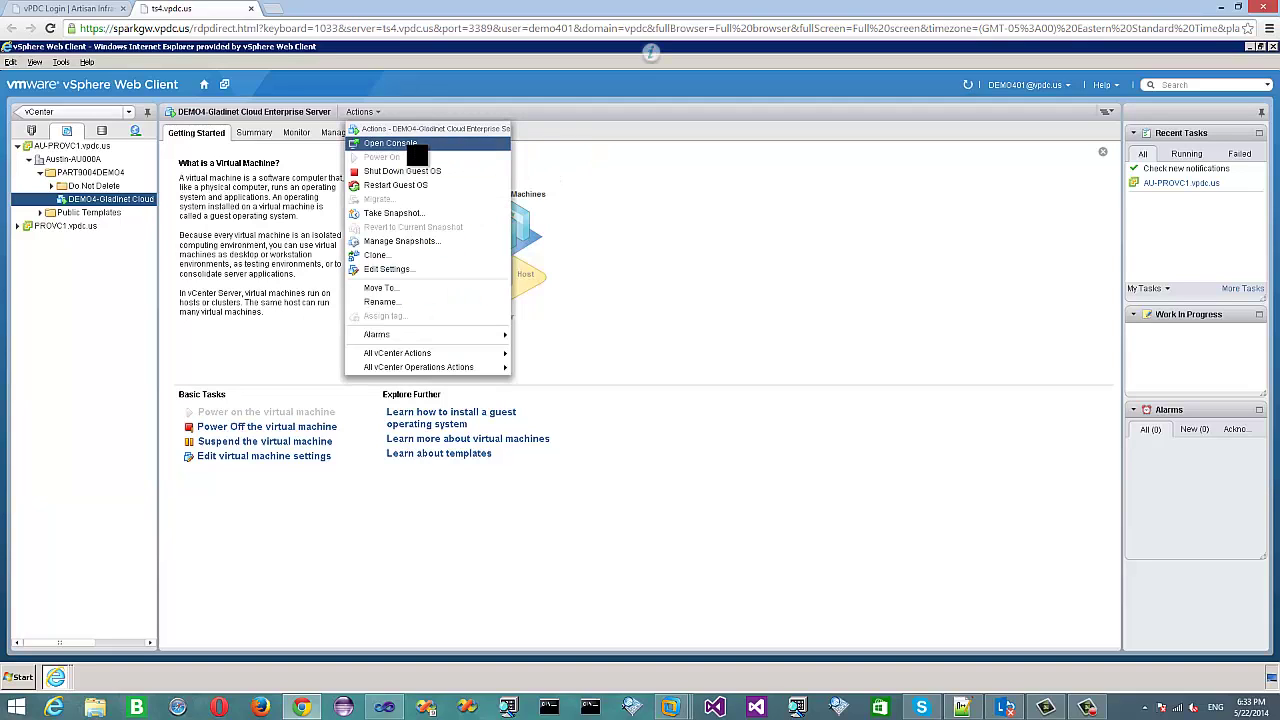
click(413, 146)
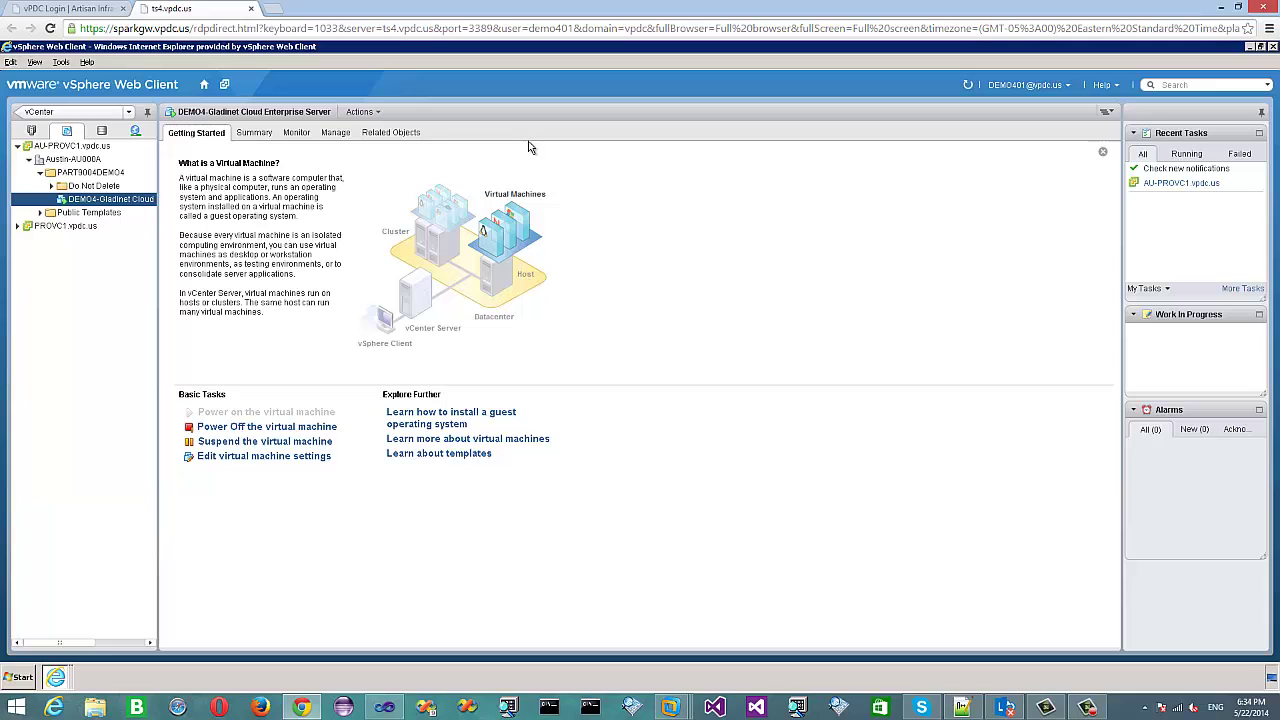
click(372, 114)
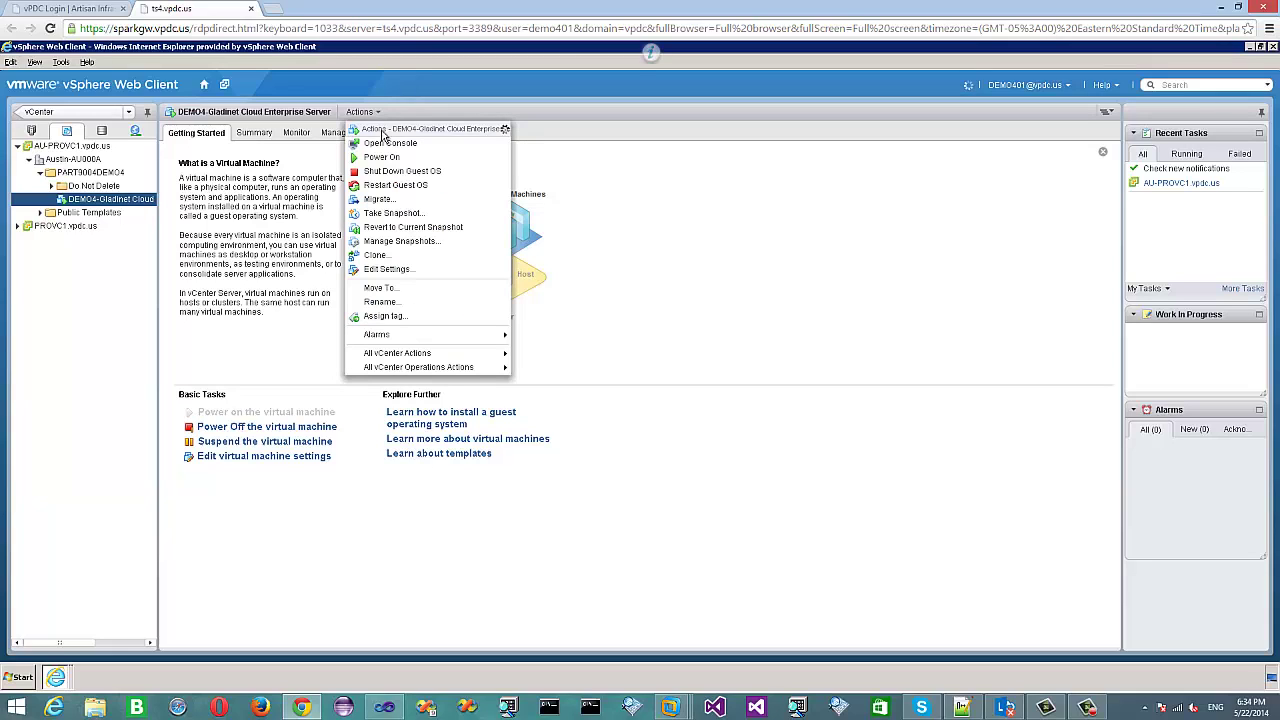
click(388, 145)
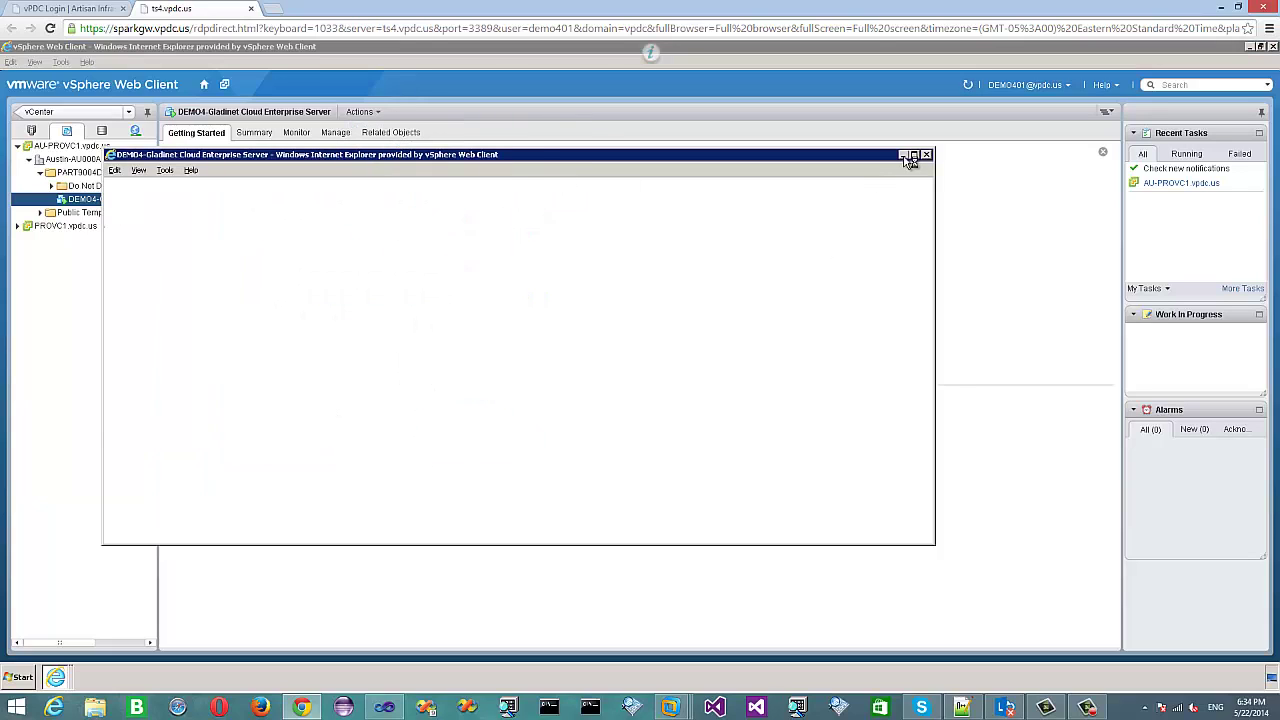
Maximize the DEMO4-Gladinet console window to show the Windows logon screen.
click(913, 156)
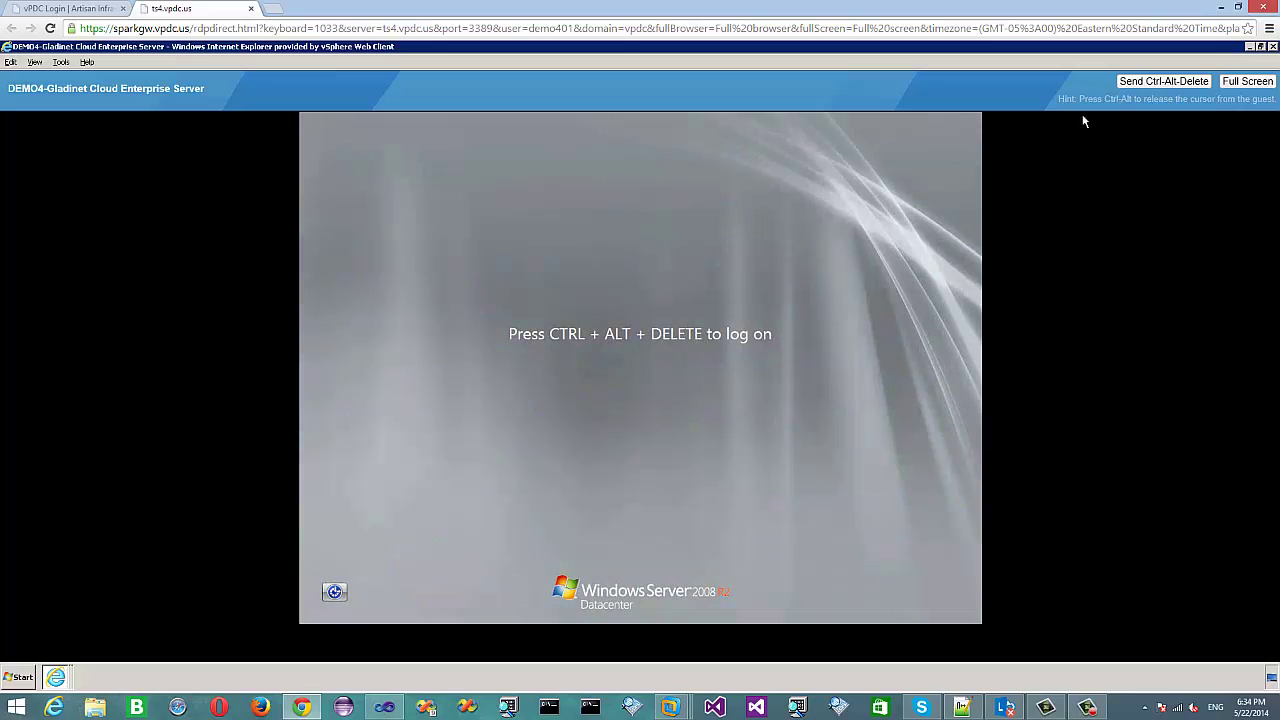
Send Ctrl-Alt-Delete to the VM and log on with the Administrator password.
click(1164, 84)
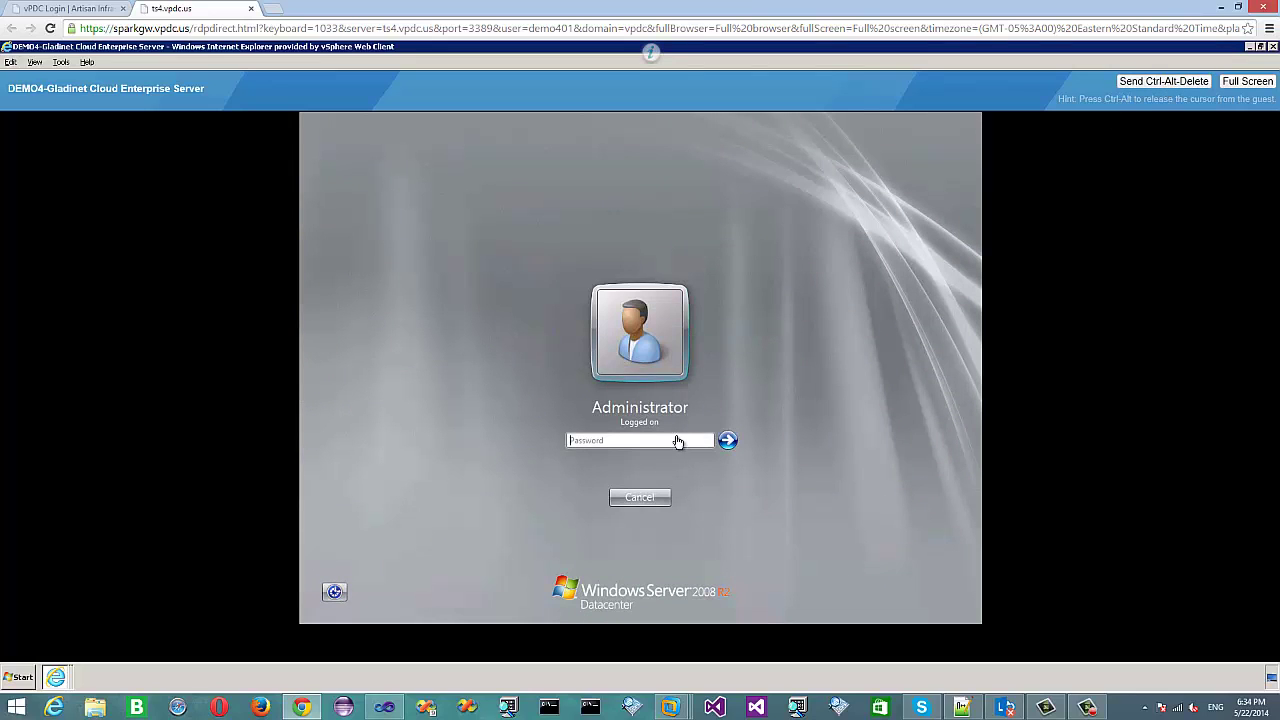
click(667, 440)
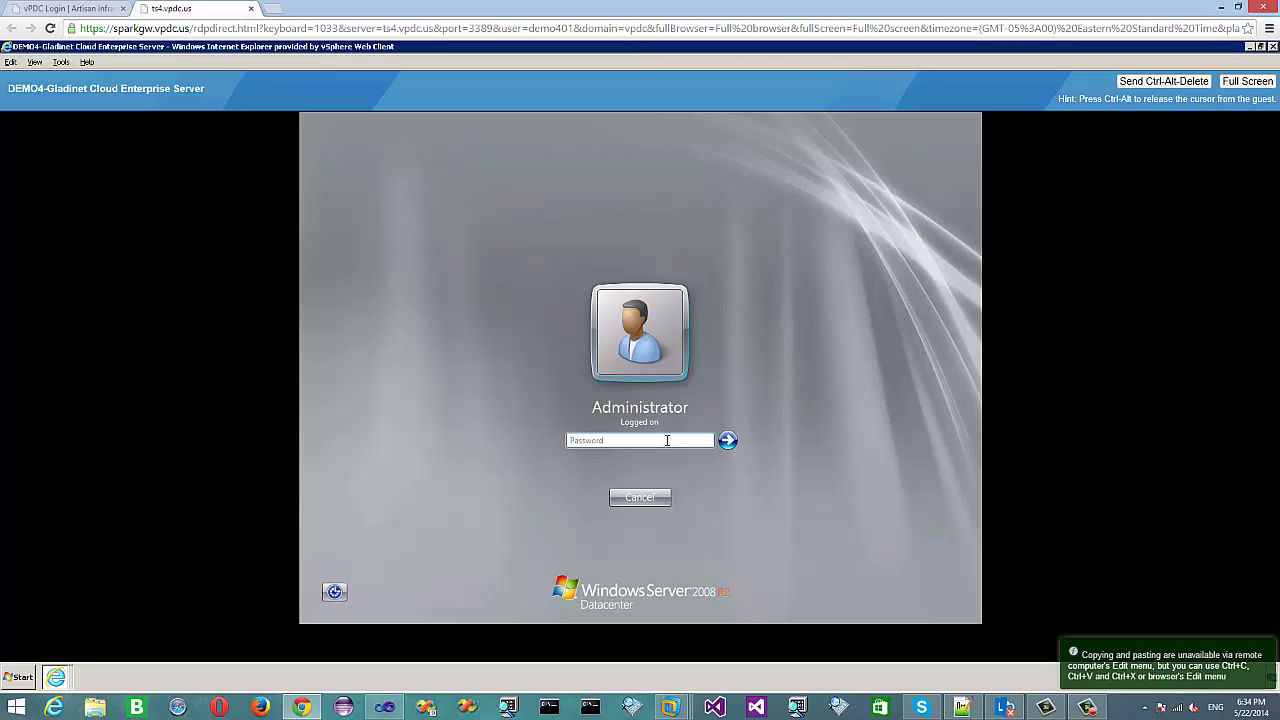
text(•••••••••••••)
key(Return)
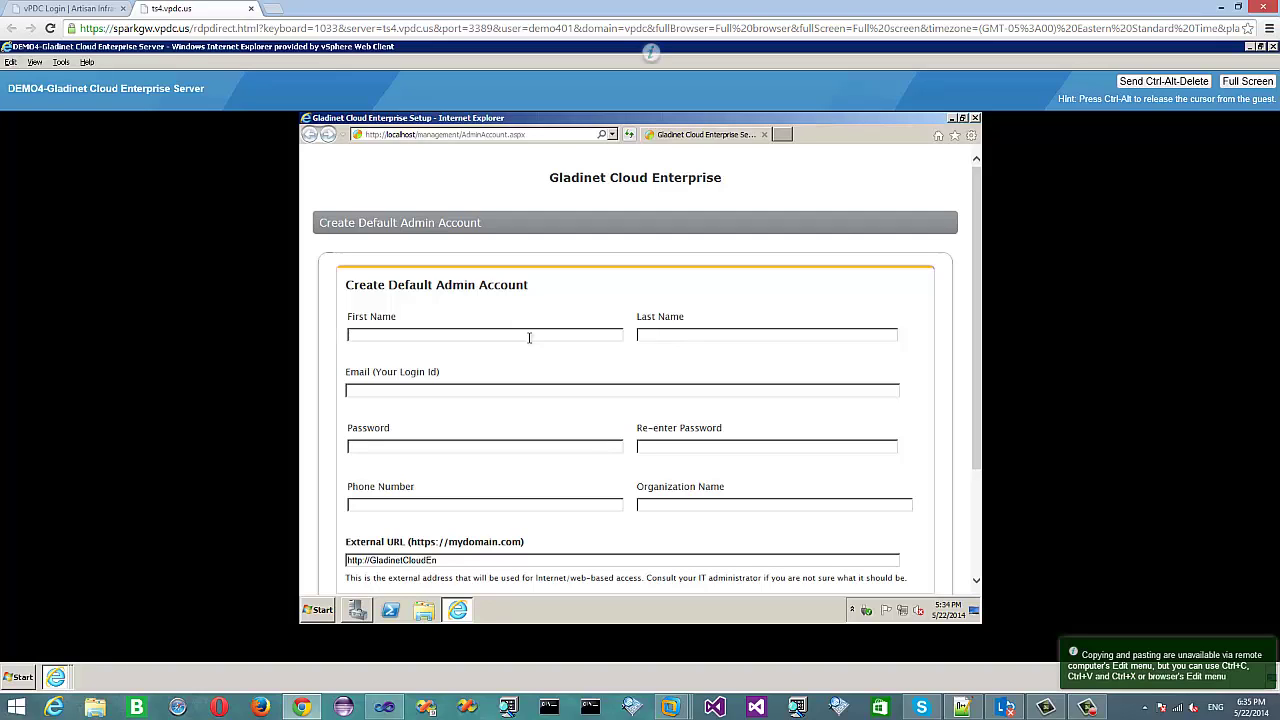
Fill in the admin e-mail, password and its confirmation, and organization name ACME.
text(Joe)
text(admin)
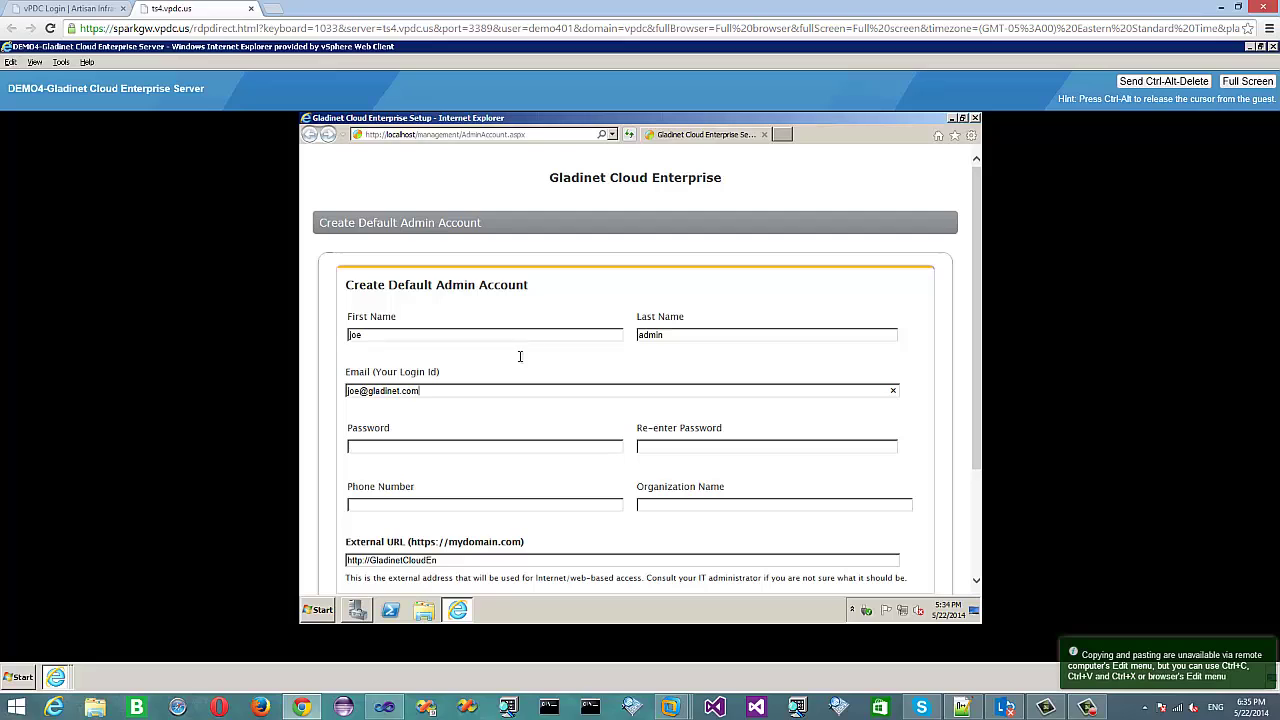
click(468, 446)
text(12)
click(652, 447)
text(12123)
click(660, 504)
text(ACME)
Accept the Gladinet terms of service and submit the admin account.
drag(981, 326, 981, 435)
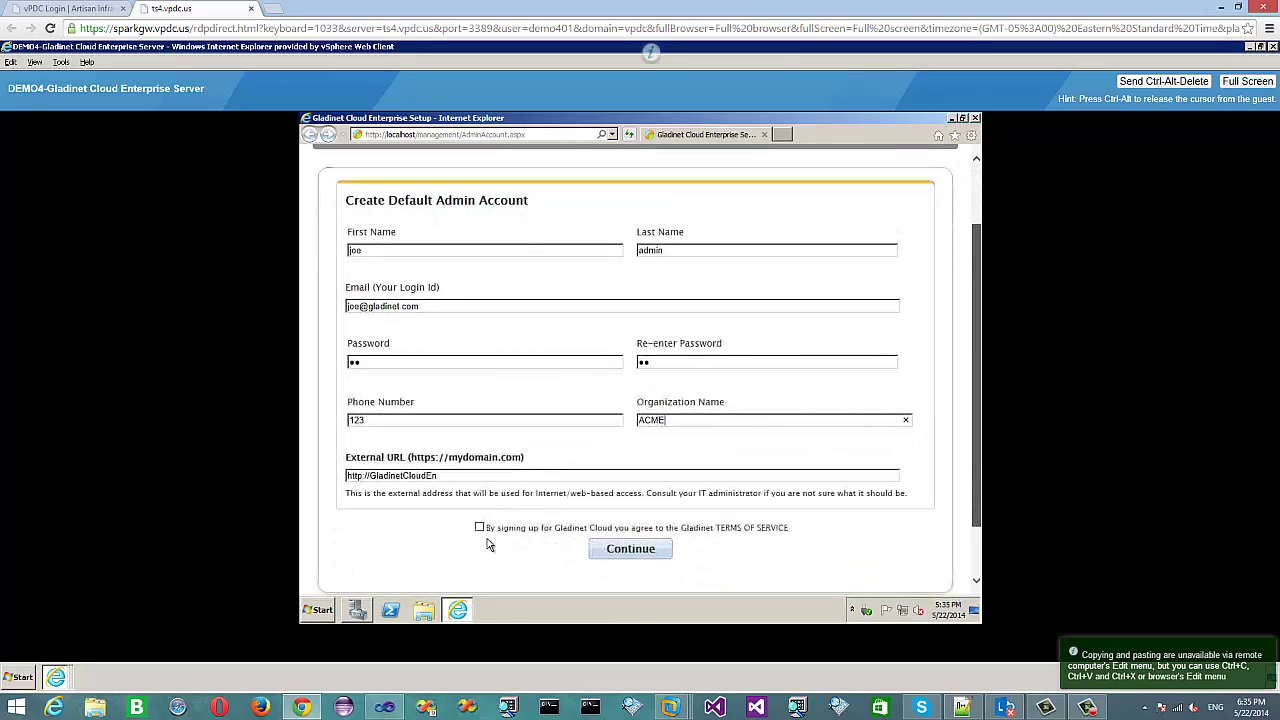
scroll(483, 530, down, 2)
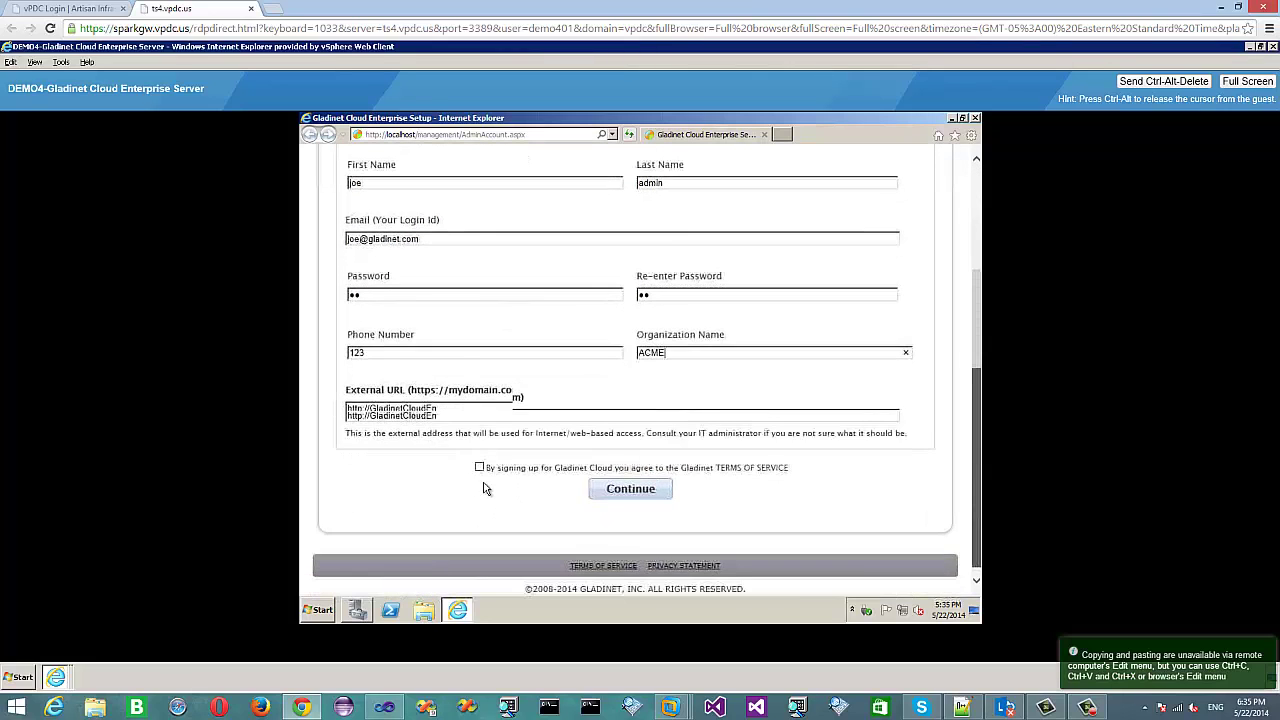
click(479, 460)
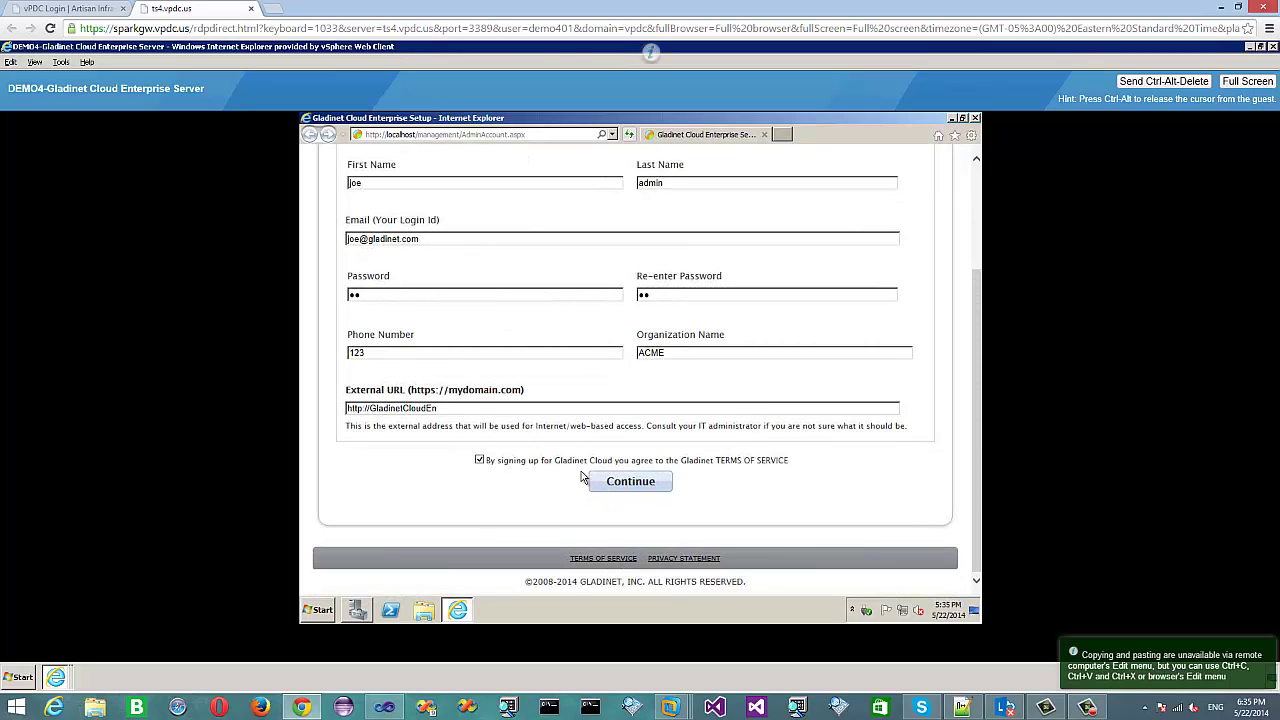
click(622, 483)
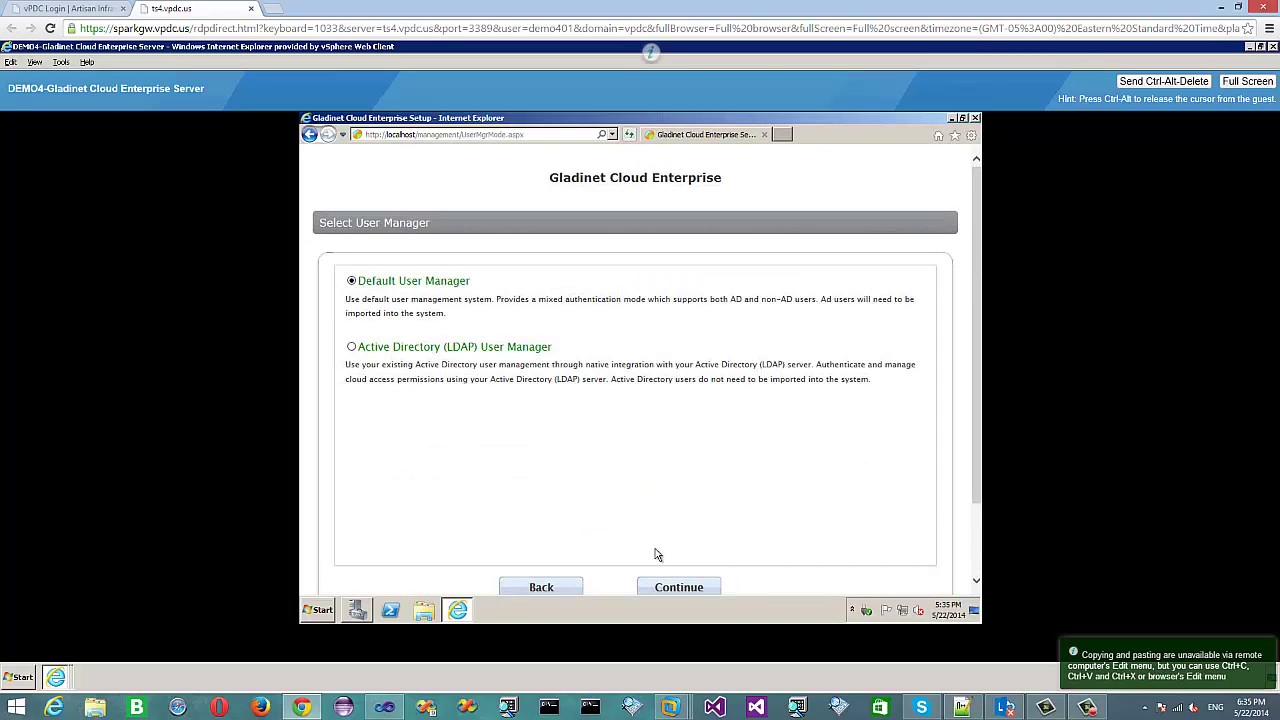
Keep the default user manager and choose Amazon S3 Compatible cloud storage as enterprise storage.
click(679, 590)
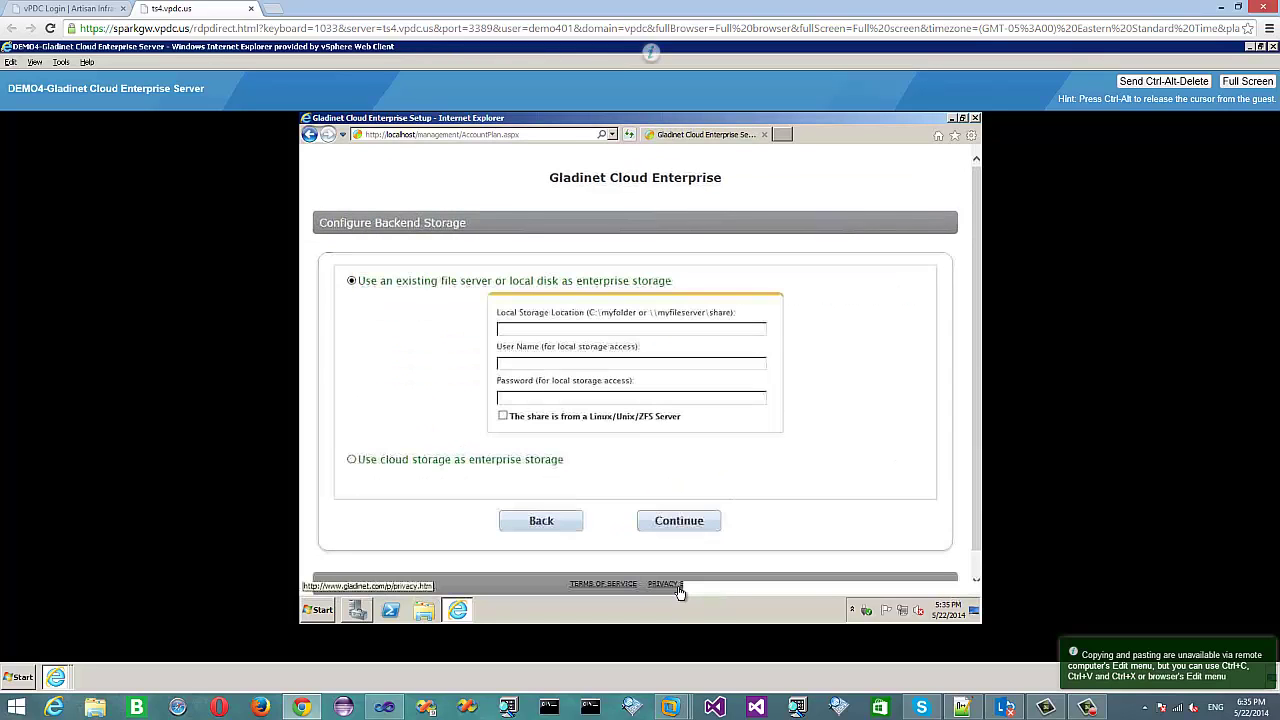
click(351, 459)
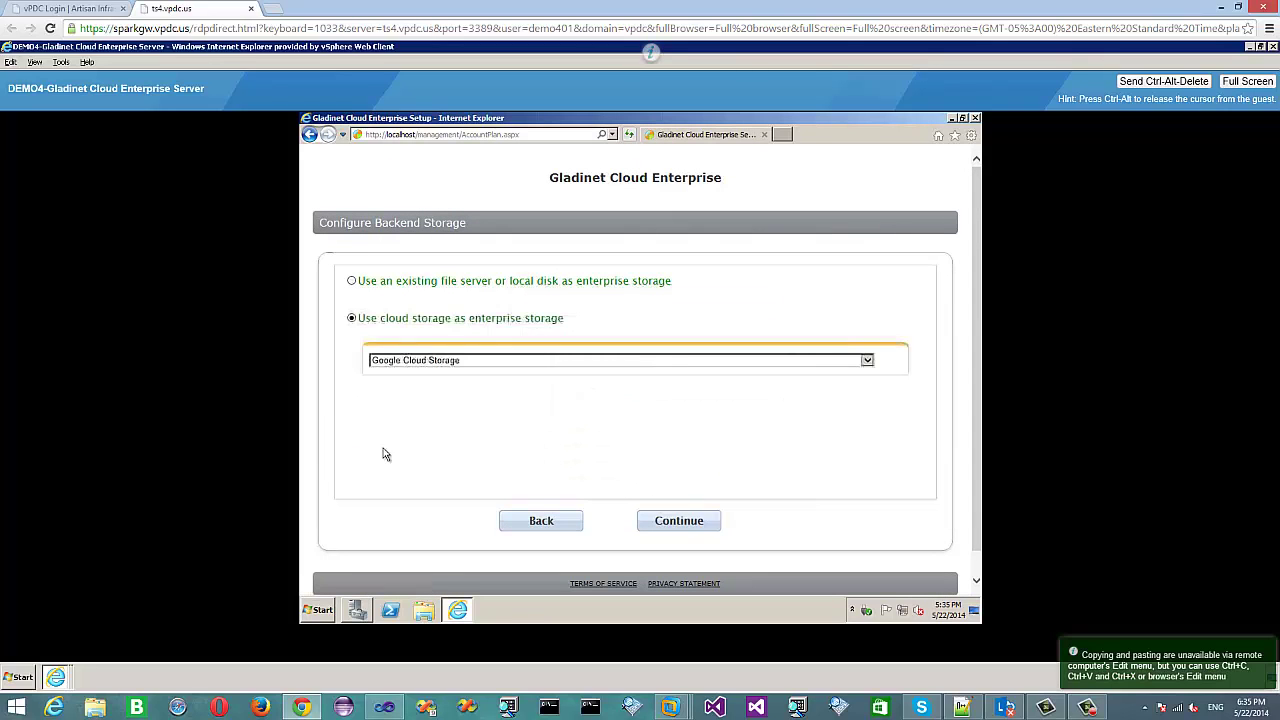
click(532, 362)
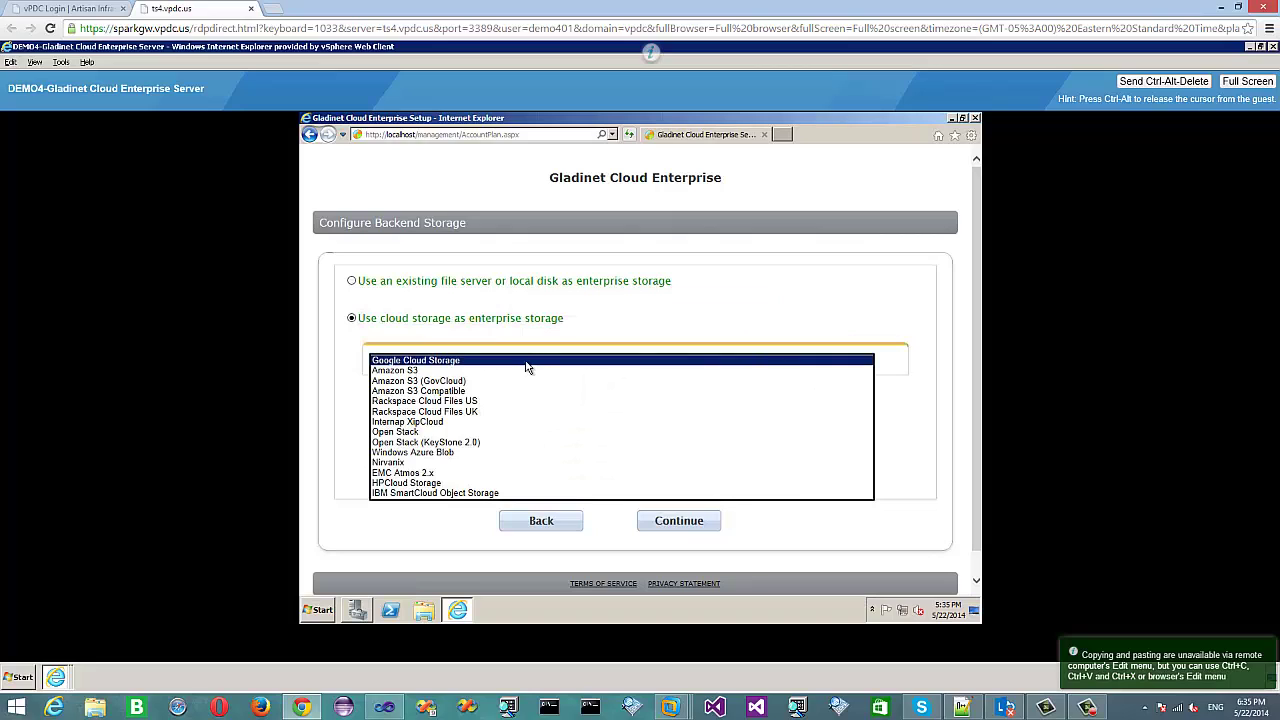
click(480, 391)
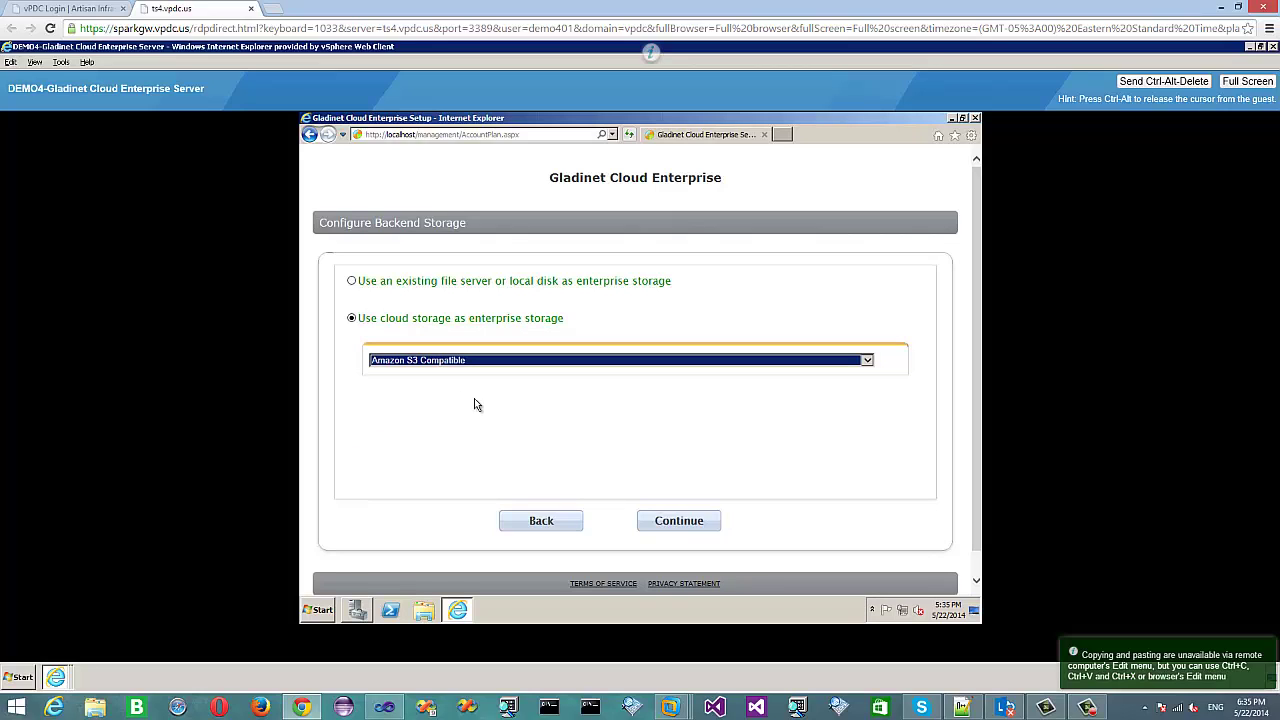
click(678, 521)
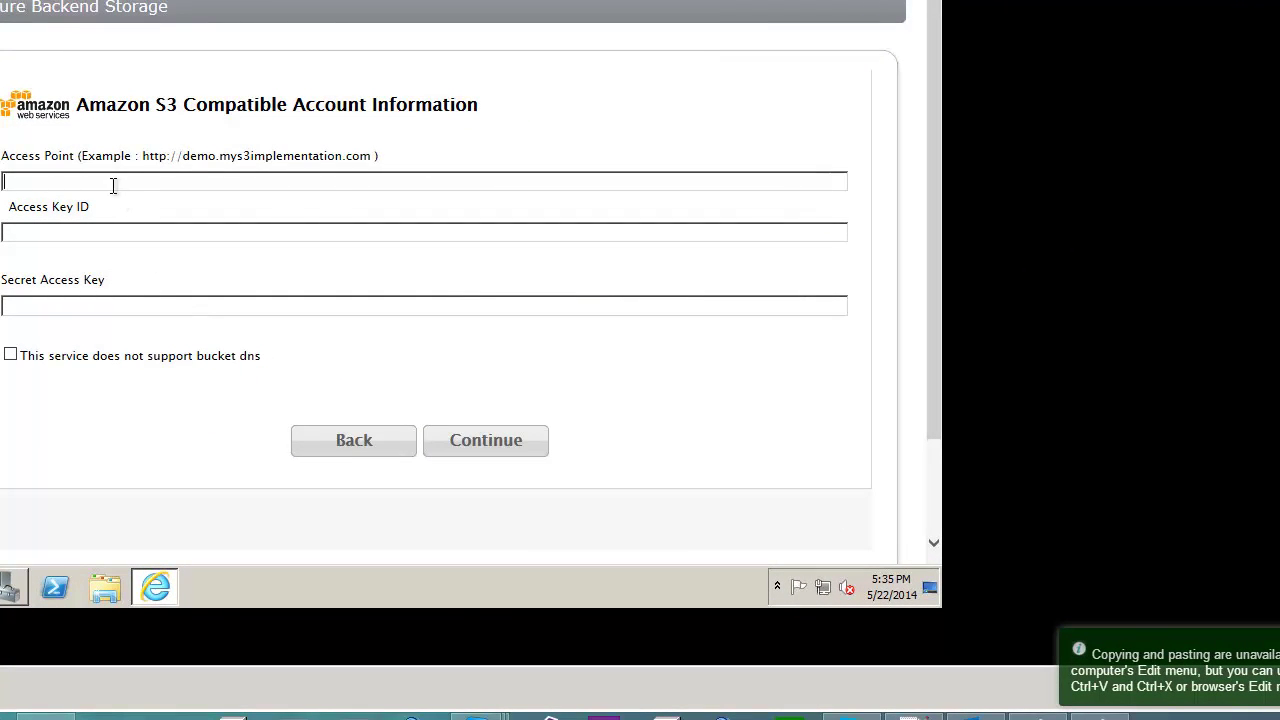
text(https://au-rs2-3.vpdcstorage)
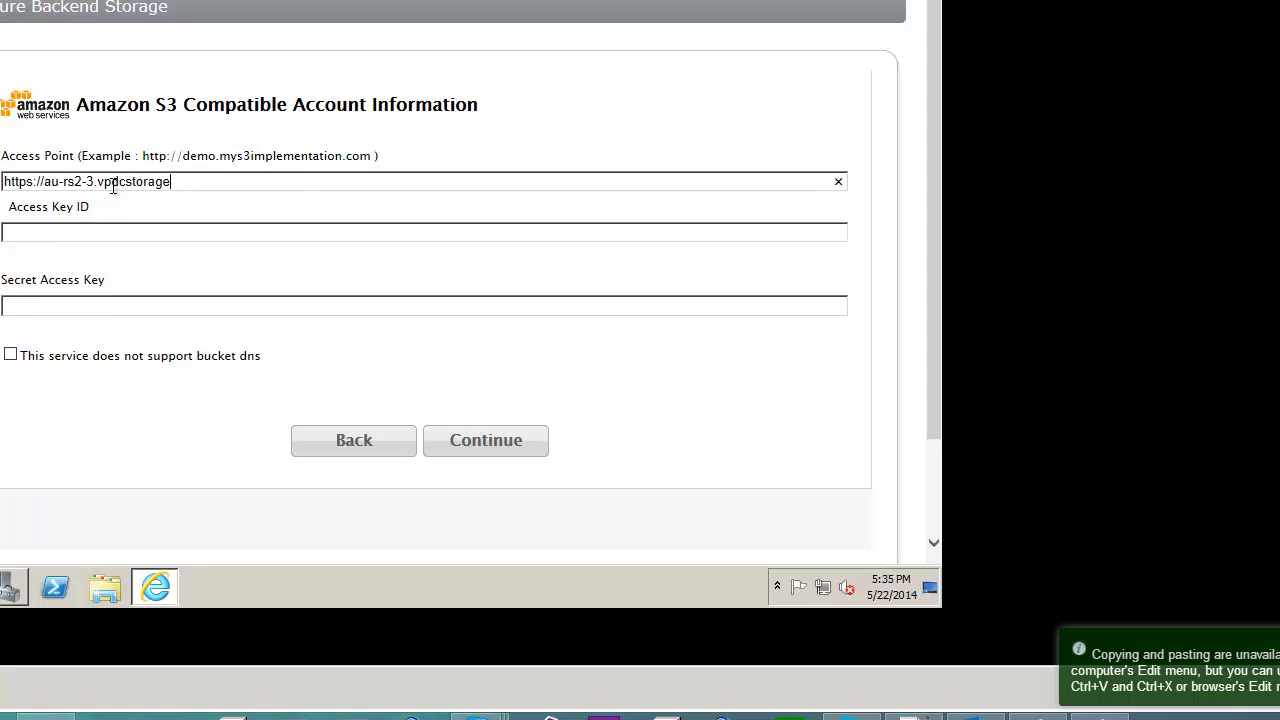
text(com)
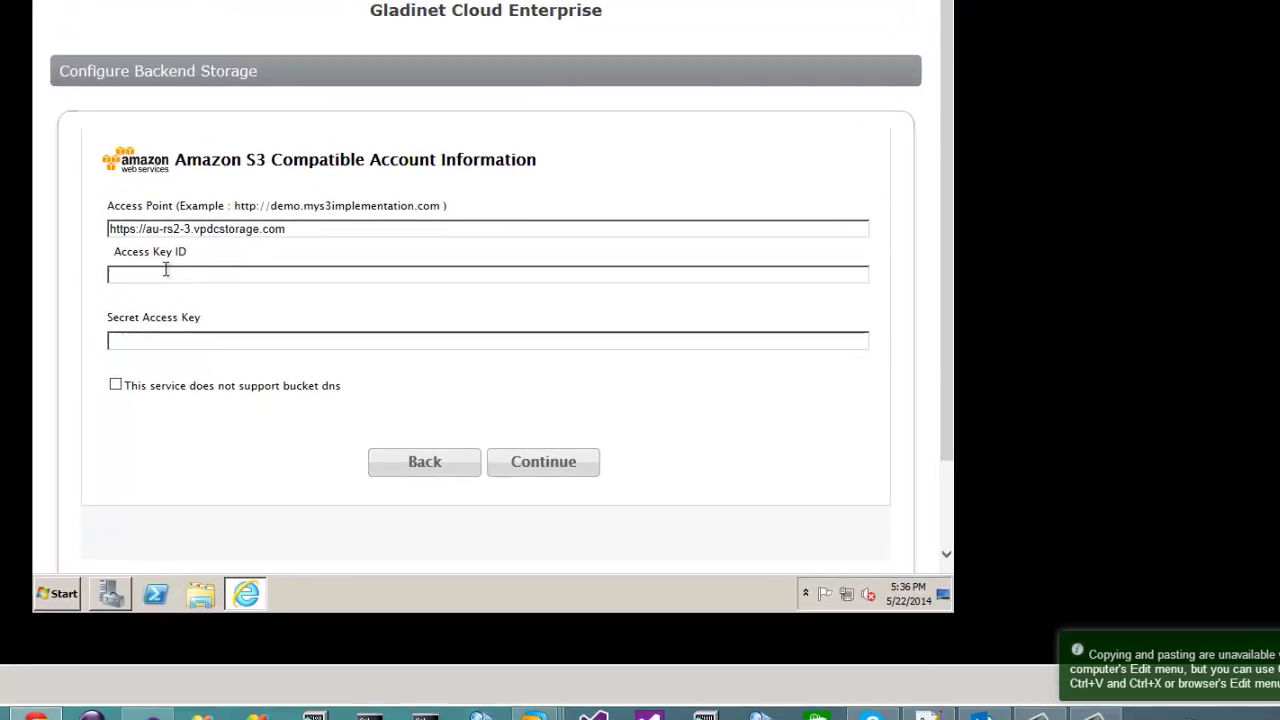
text(H)
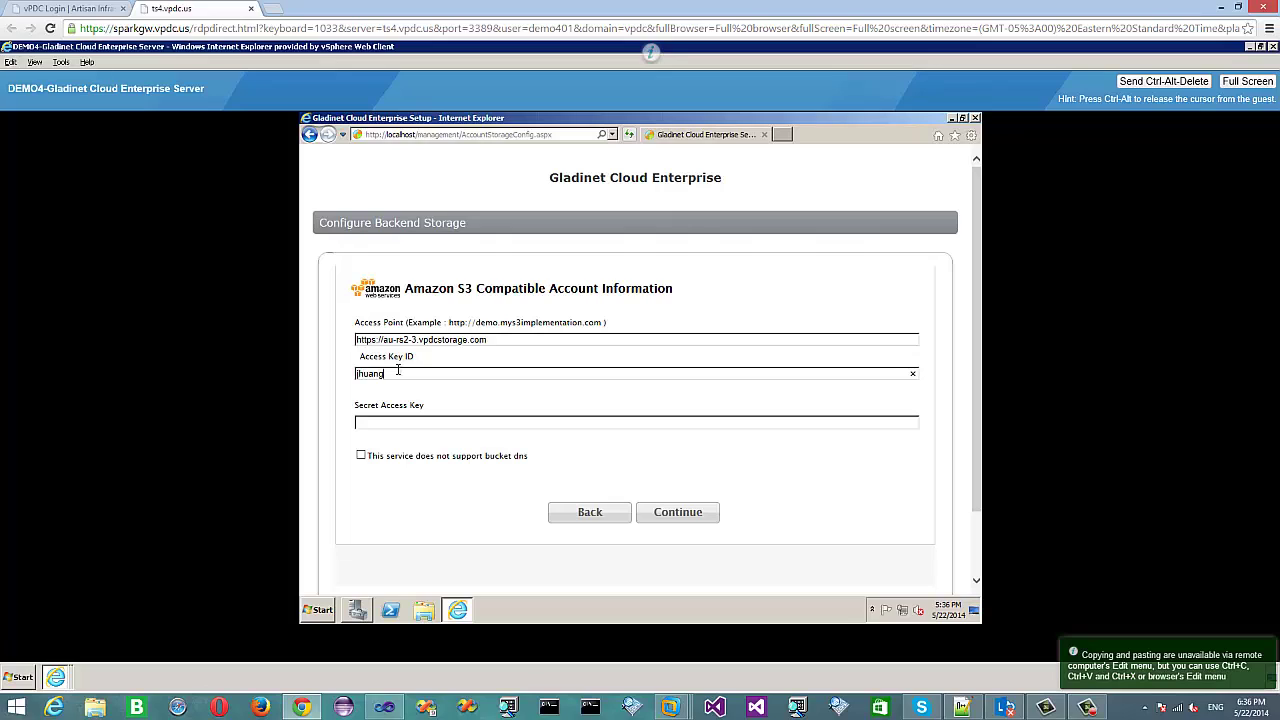
key(Tab)
click(361, 456)
click(691, 513)
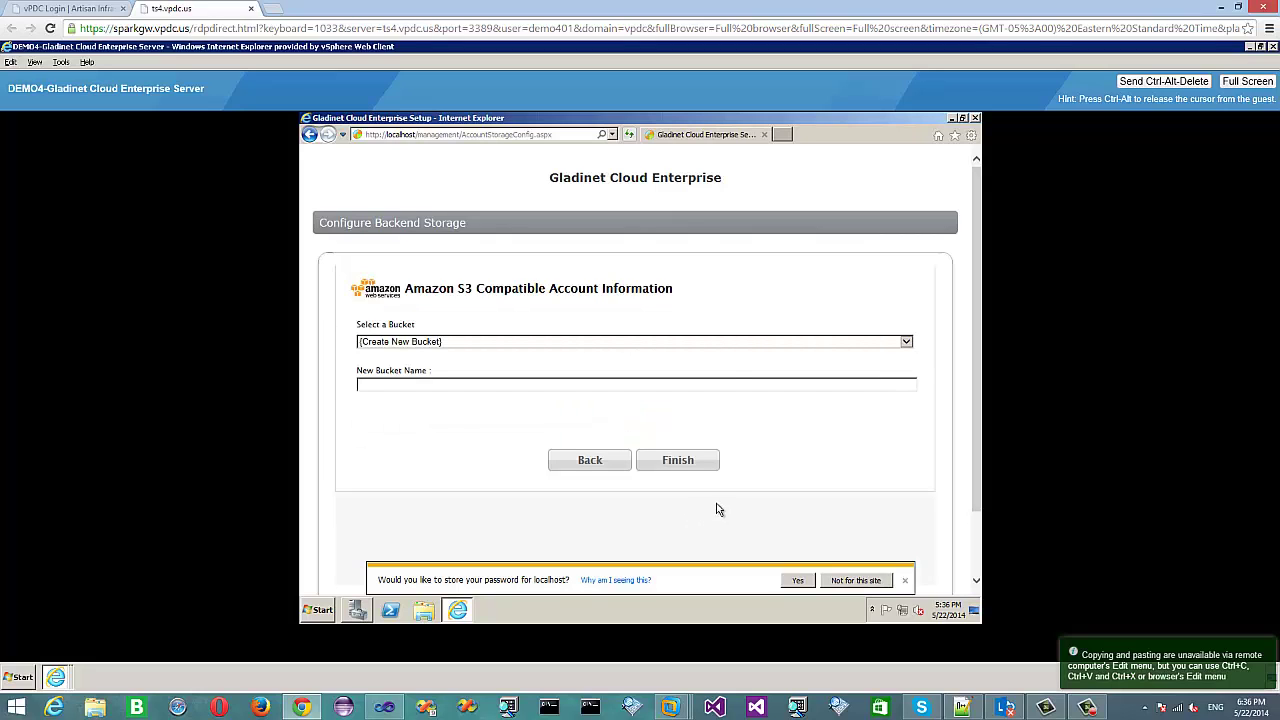
Select the existing testartisan bucket and finish the backend storage setup.
click(729, 343)
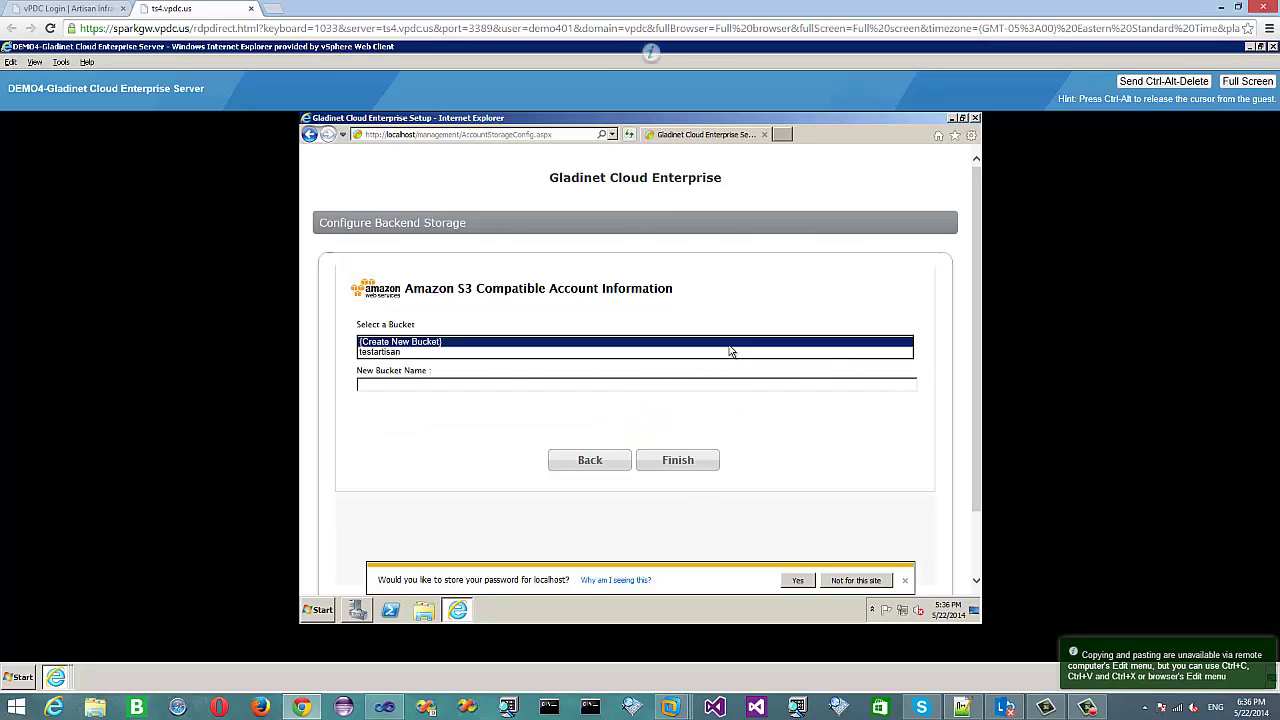
click(385, 353)
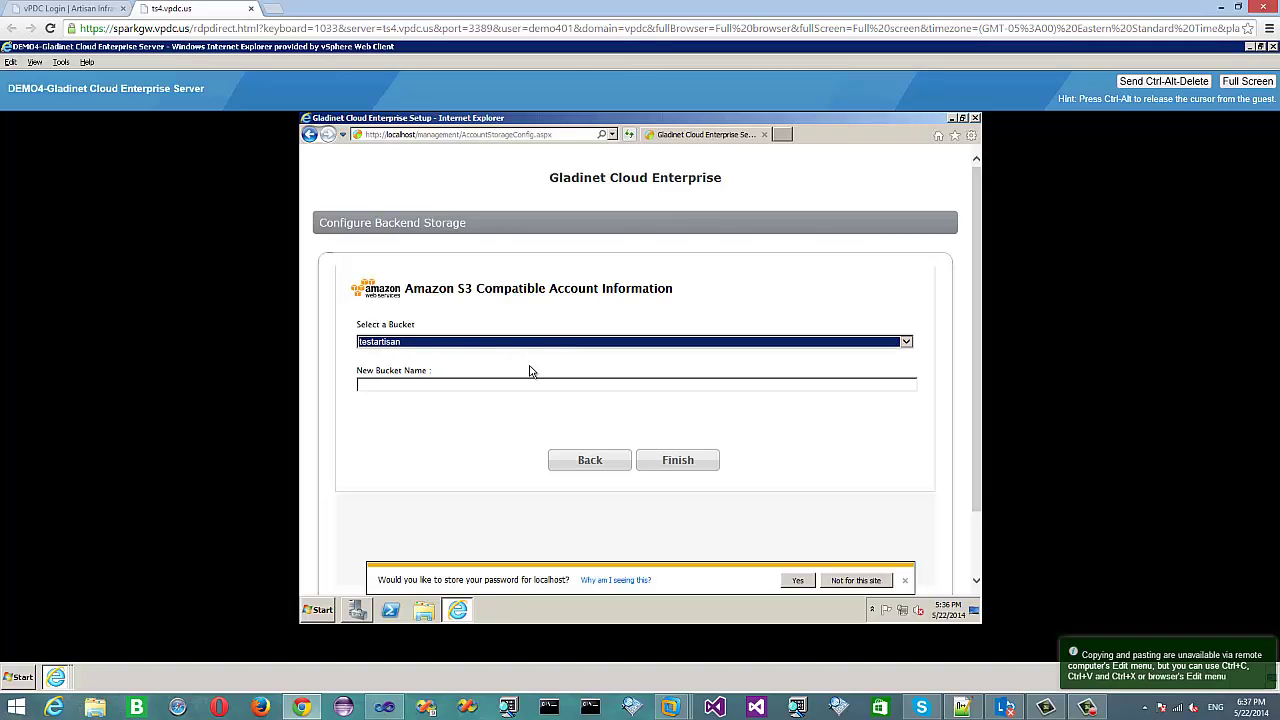
click(678, 462)
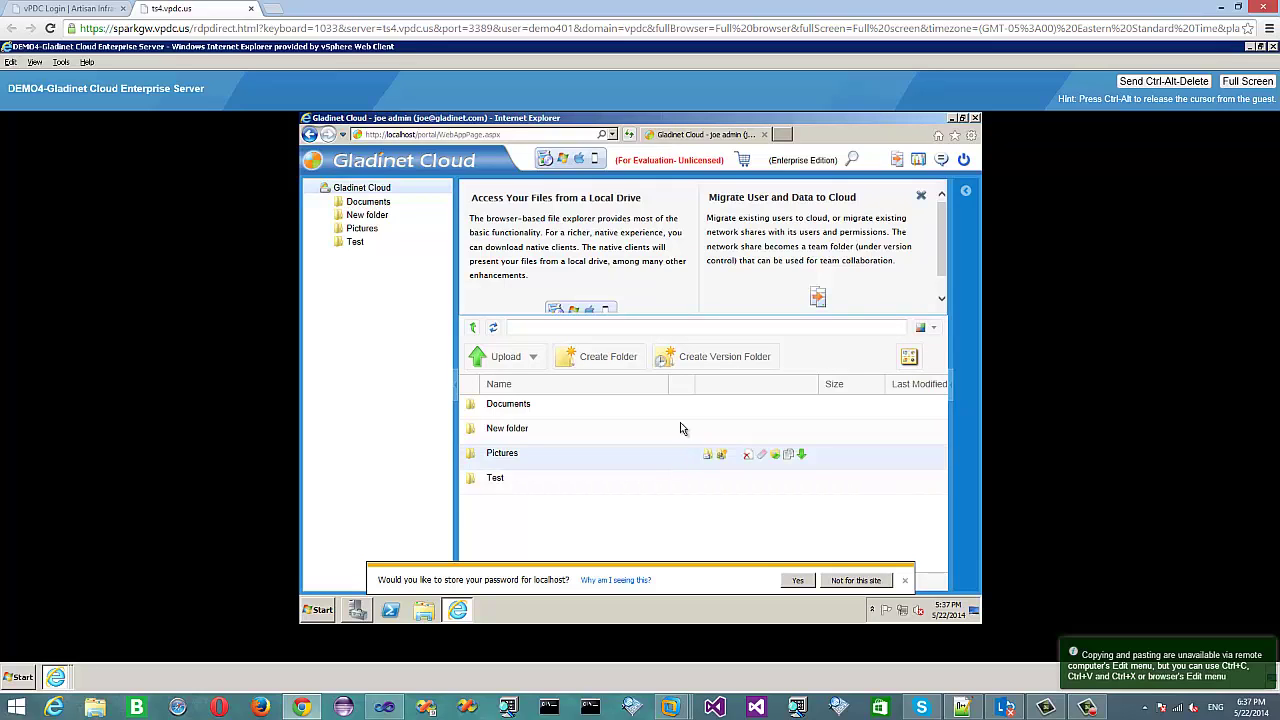
Close the getting-started tips, select localhost in the address bar, and open the client downloads.
click(922, 196)
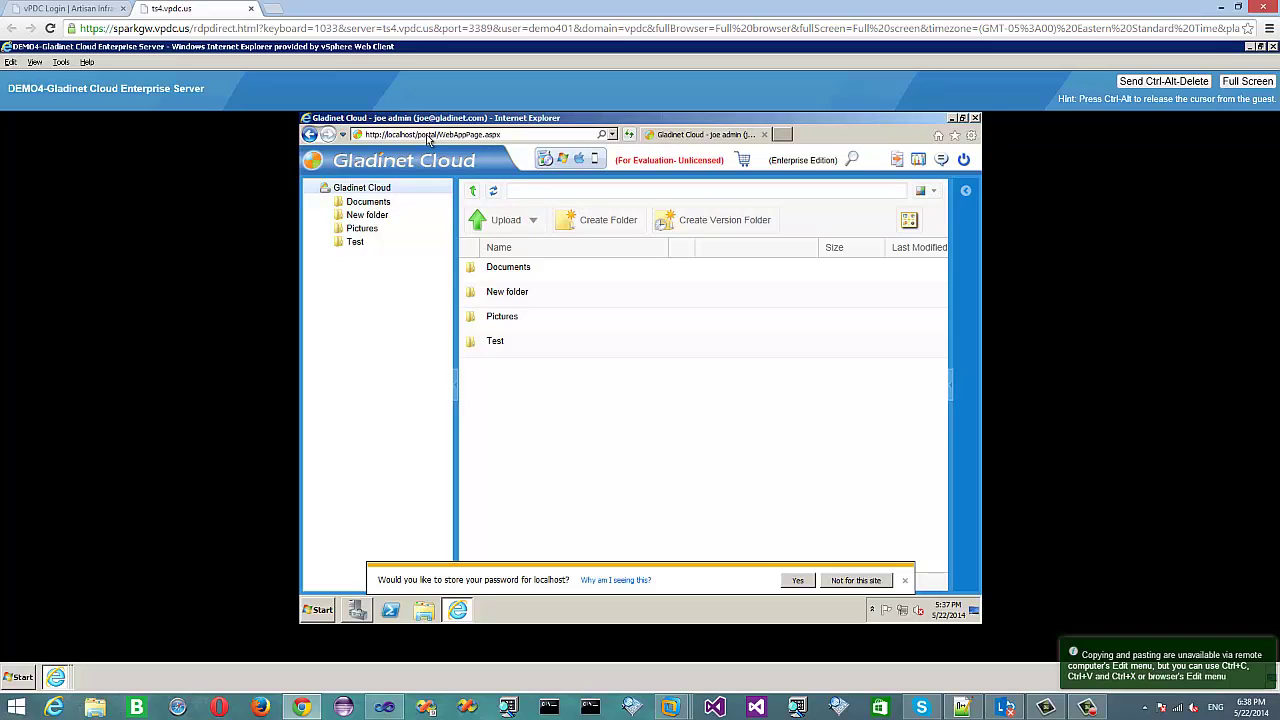
click(417, 136)
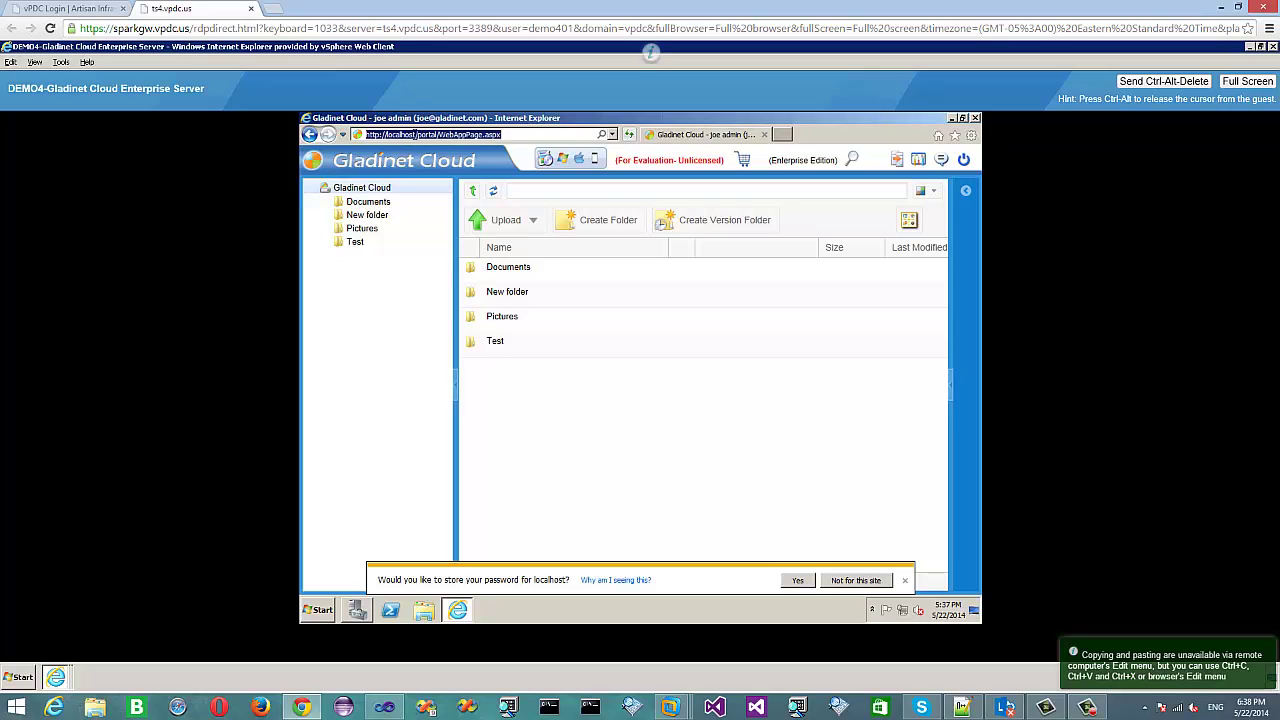
drag(414, 135, 386, 135)
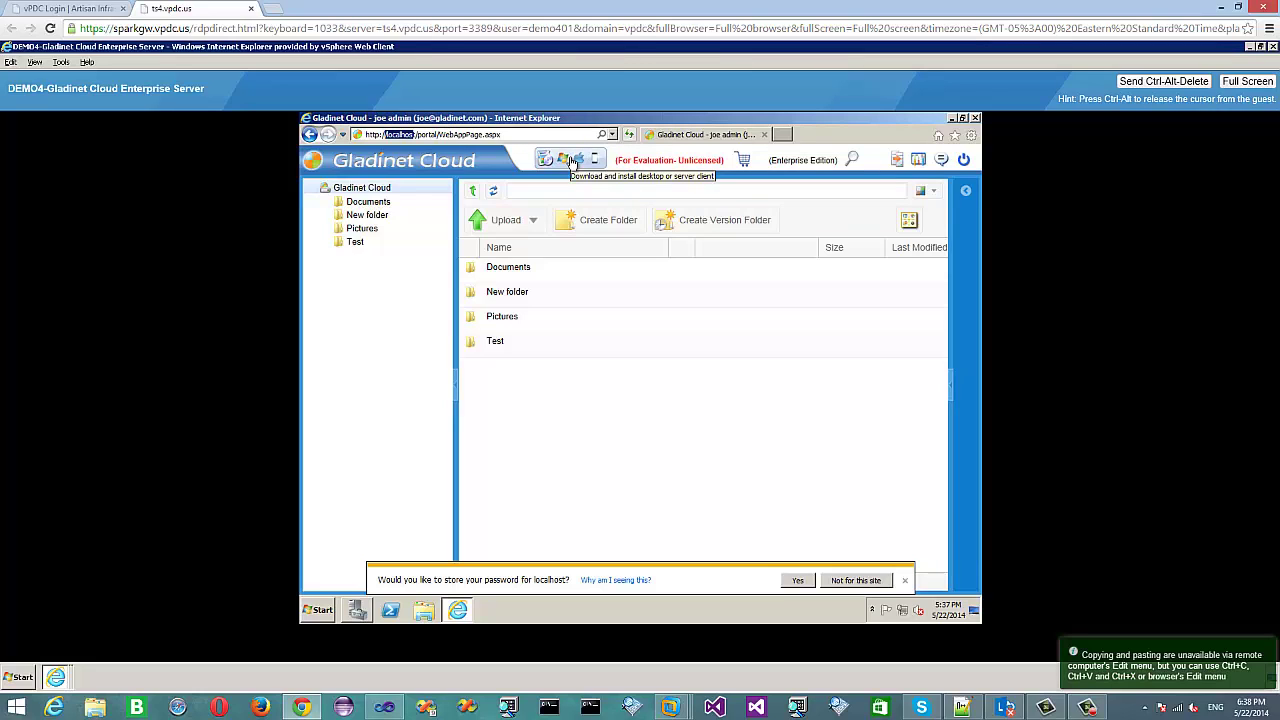
click(571, 162)
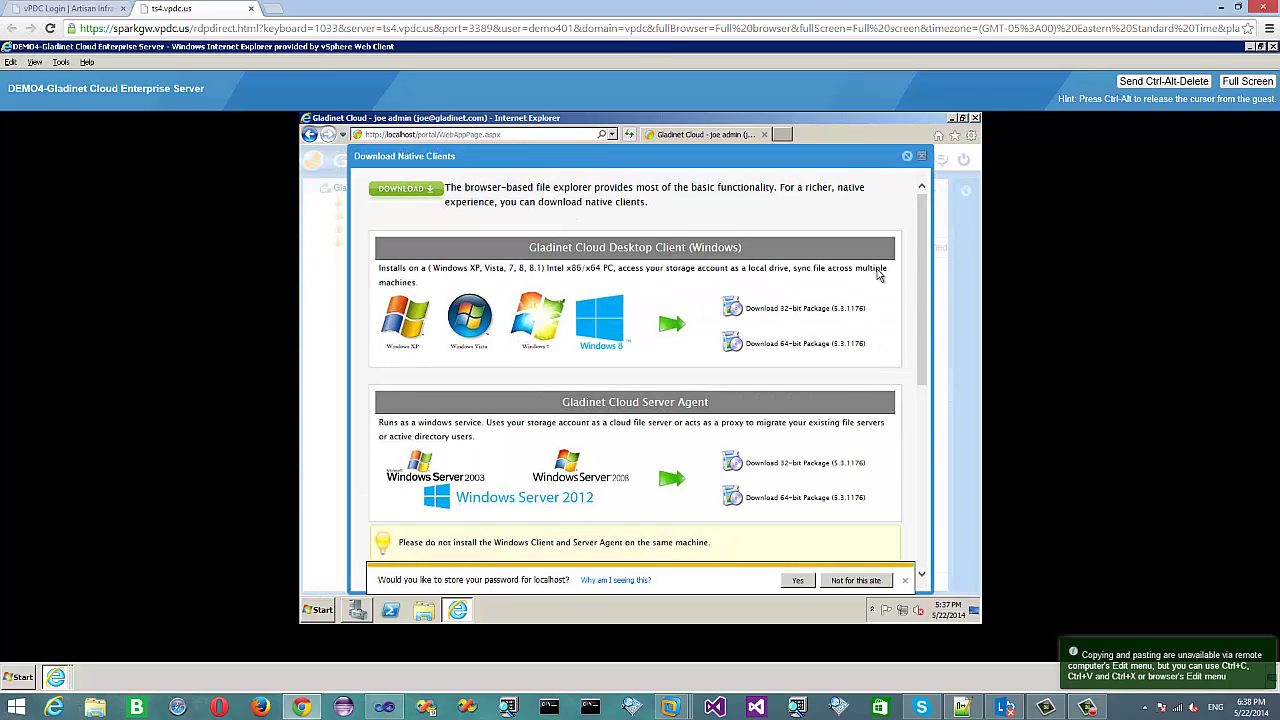
Review the Windows desktop, Server Agent, Mac OS X and mobile client downloads, dismiss the password prompt, and close the window.
drag(919, 254, 920, 378)
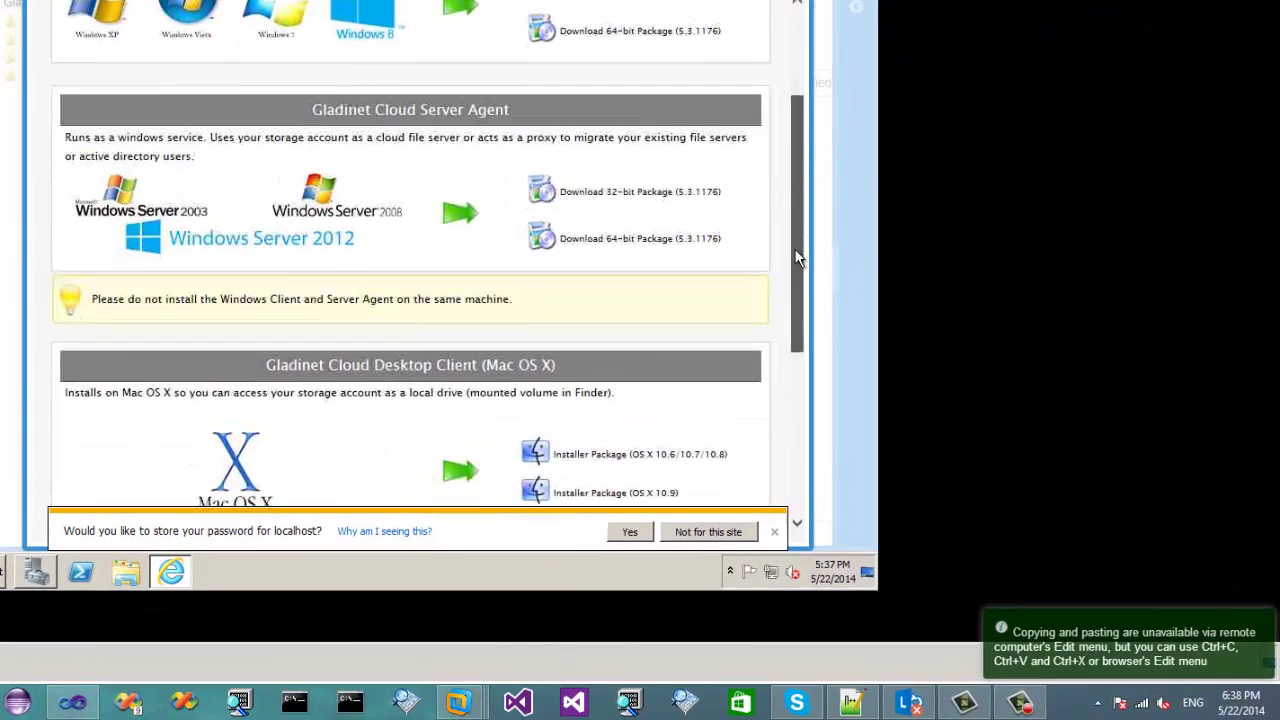
drag(797, 258, 797, 365)
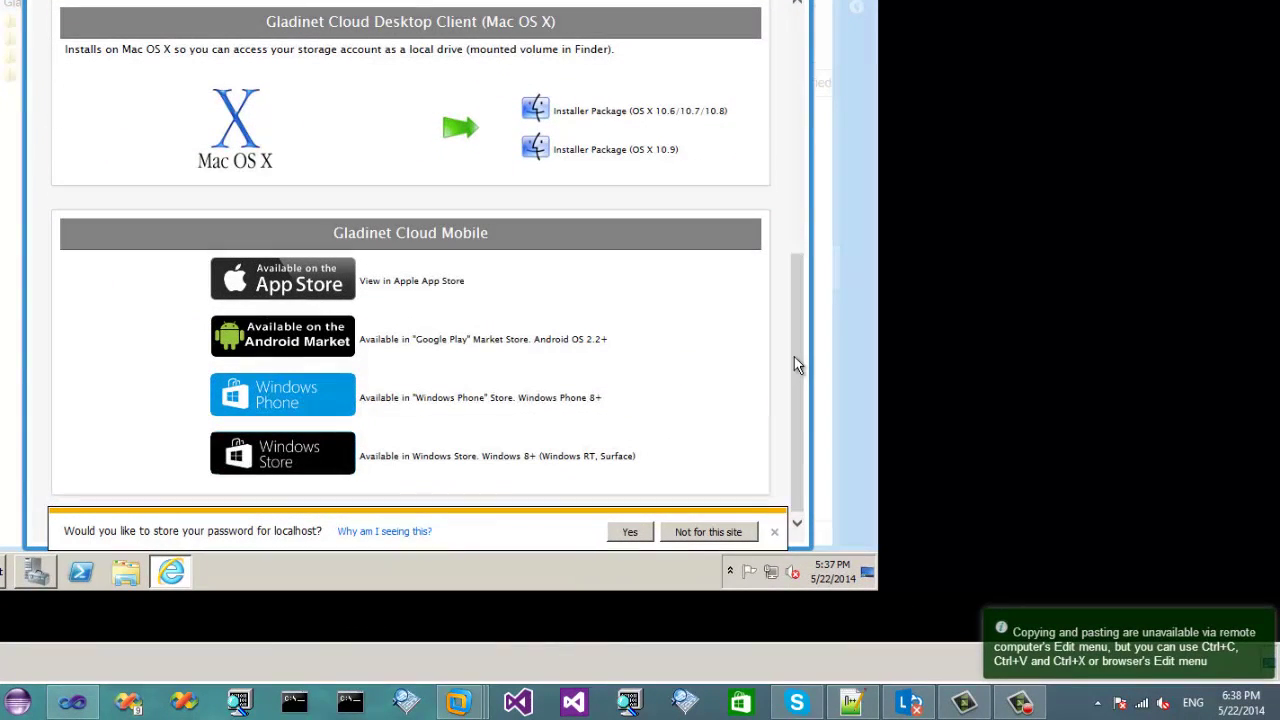
click(632, 532)
click(698, 524)
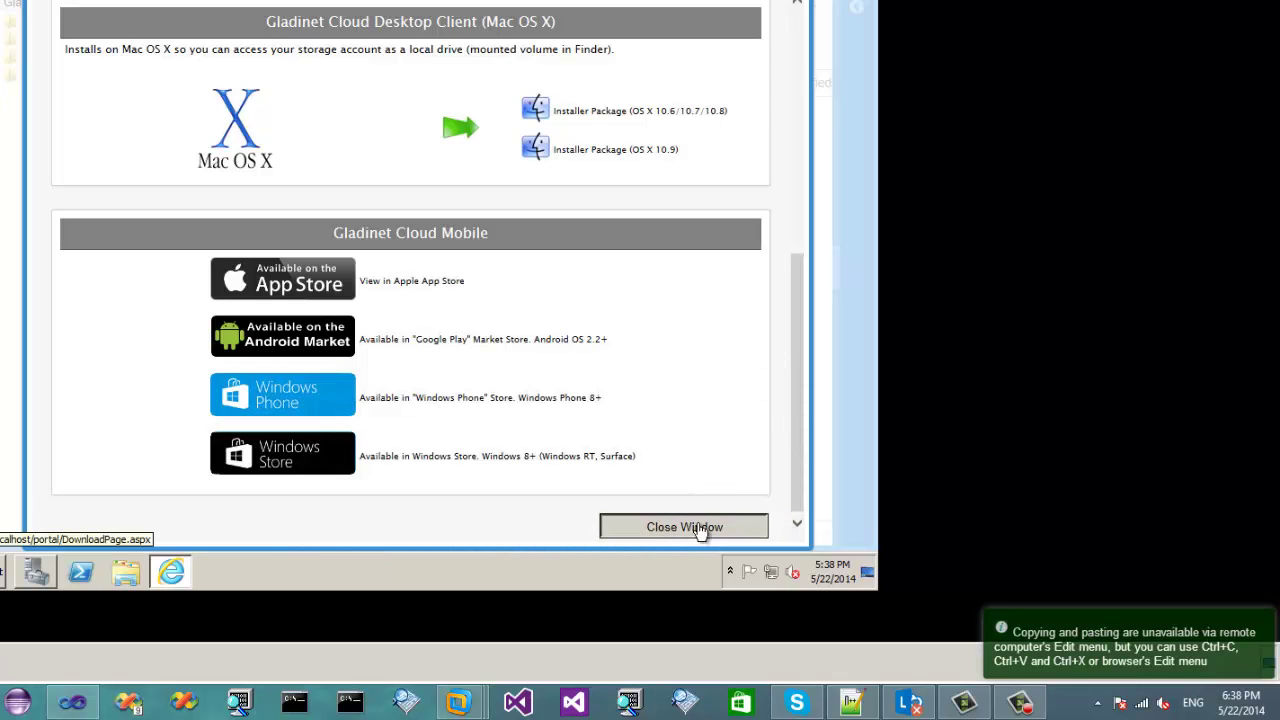